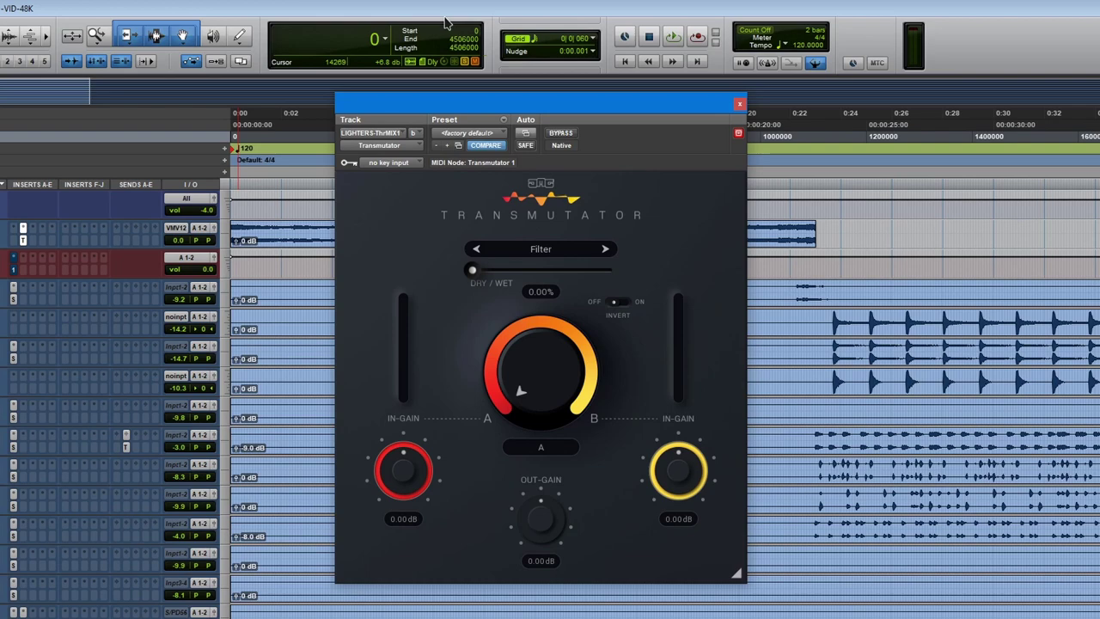
Bypass Transmutator and close it, then enlarge the music track, select its clip and play
left_click(563, 134)
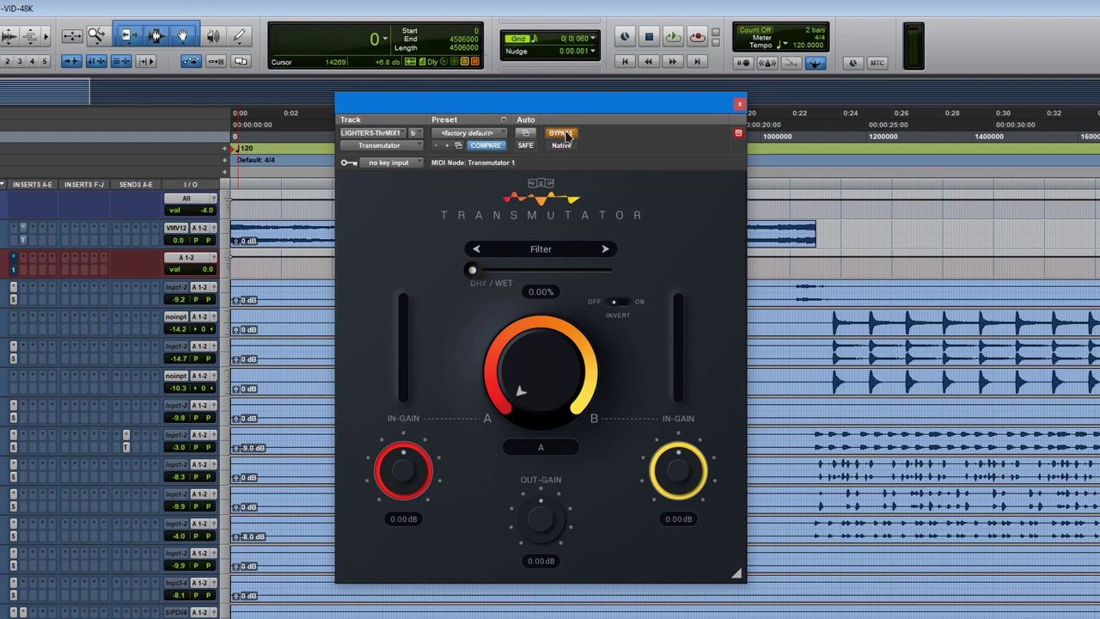
left_click(738, 104)
left_click(277, 231)
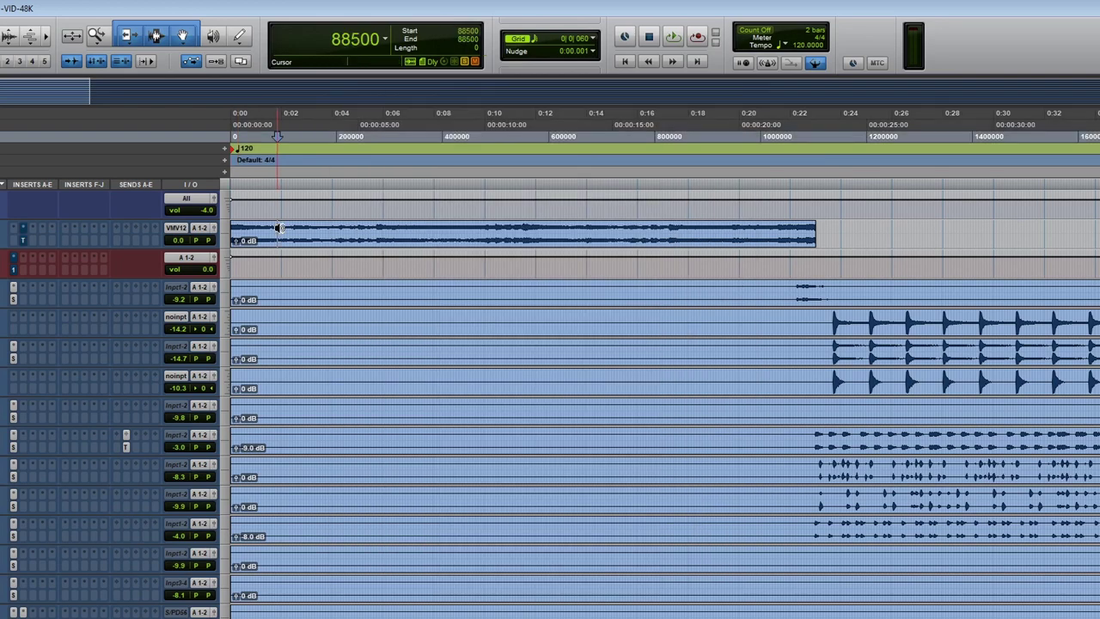
key("ctrl+Up")
key("ctrl+Up")
left_click(306, 299)
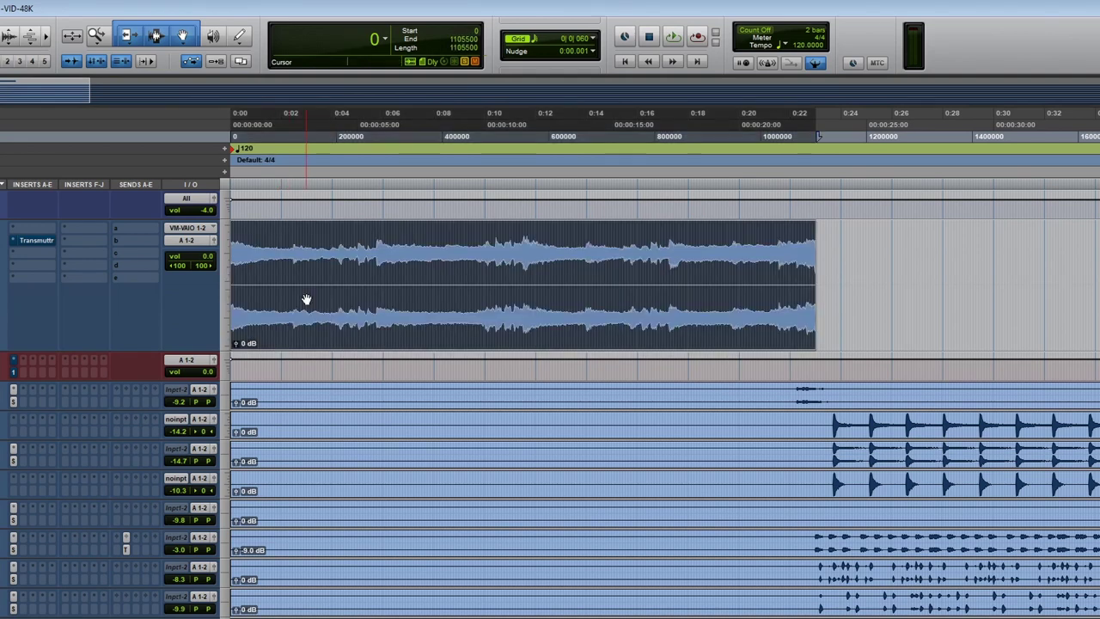
key("space")
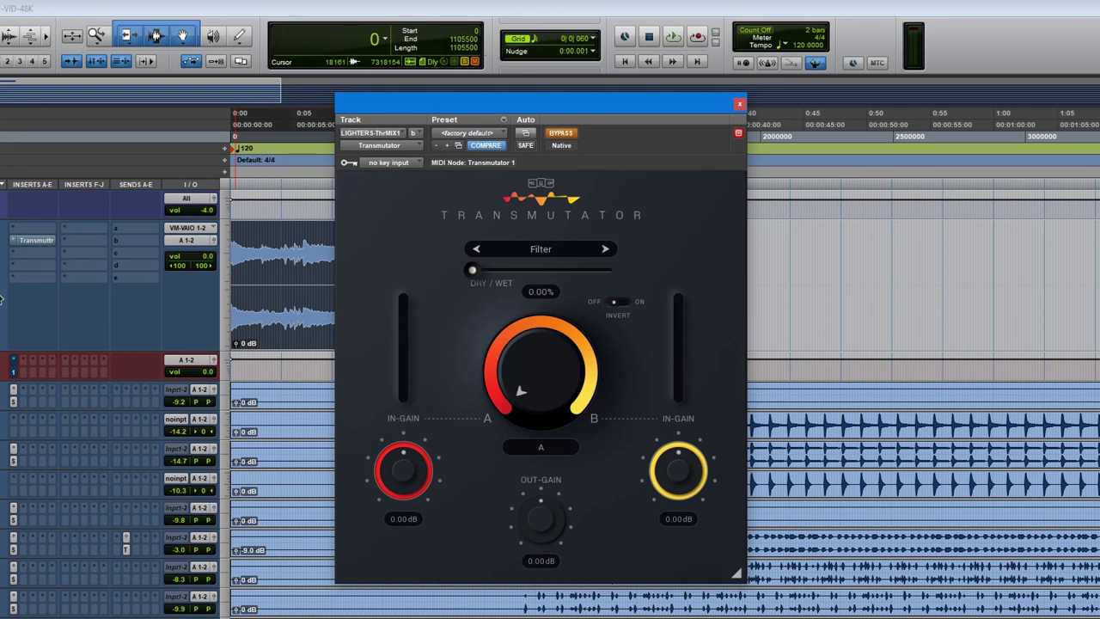
mouse_move(531, 375)
left_mouse_down()
mouse_move(531, 327)
mouse_move(531, 376)
left_mouse_up()
mouse_move(542, 519)
left_mouse_down()
mouse_move(543, 490)
mouse_move(541, 514)
left_mouse_up()
left_click(617, 302)
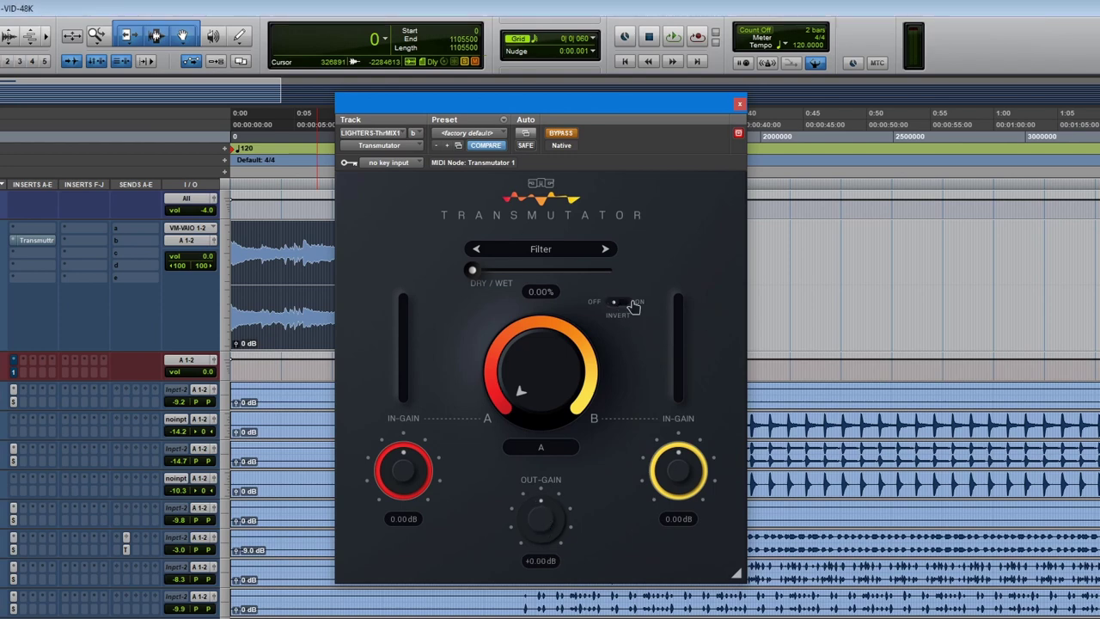
left_click(632, 305)
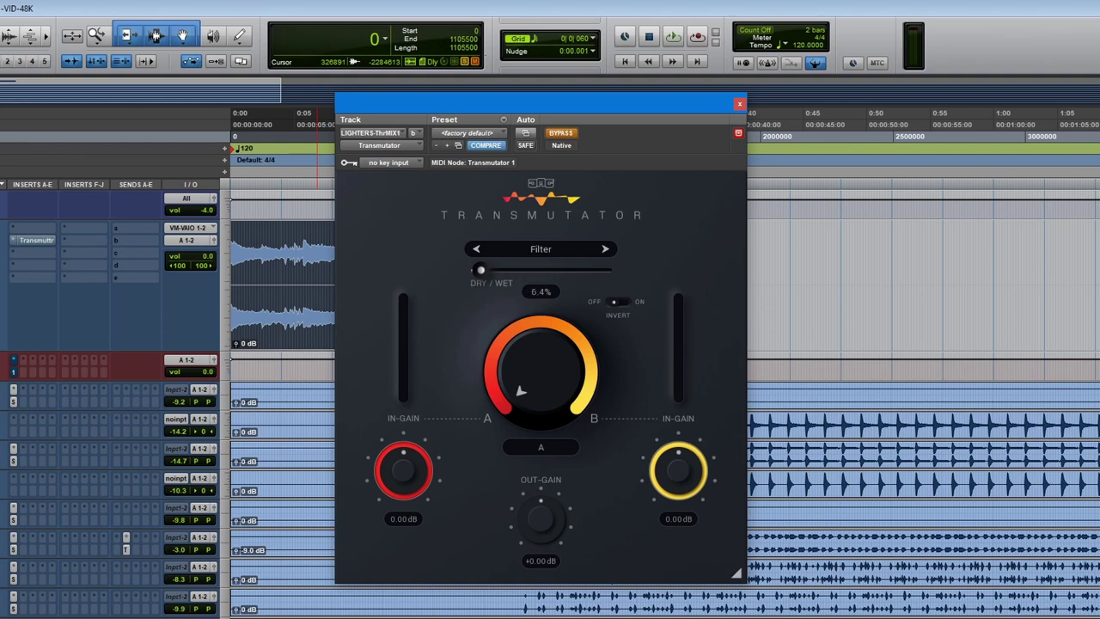
mouse_move(472, 269)
left_mouse_down()
mouse_move(605, 270)
mouse_move(472, 270)
left_mouse_up()
double_click(540, 292)
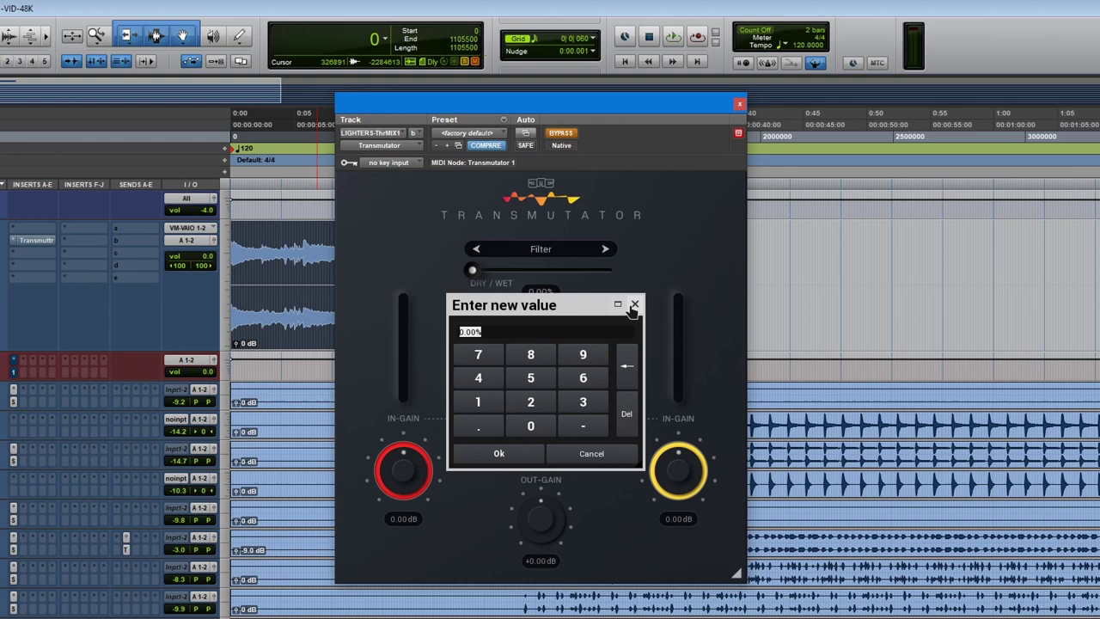
type("50")
key("Return")
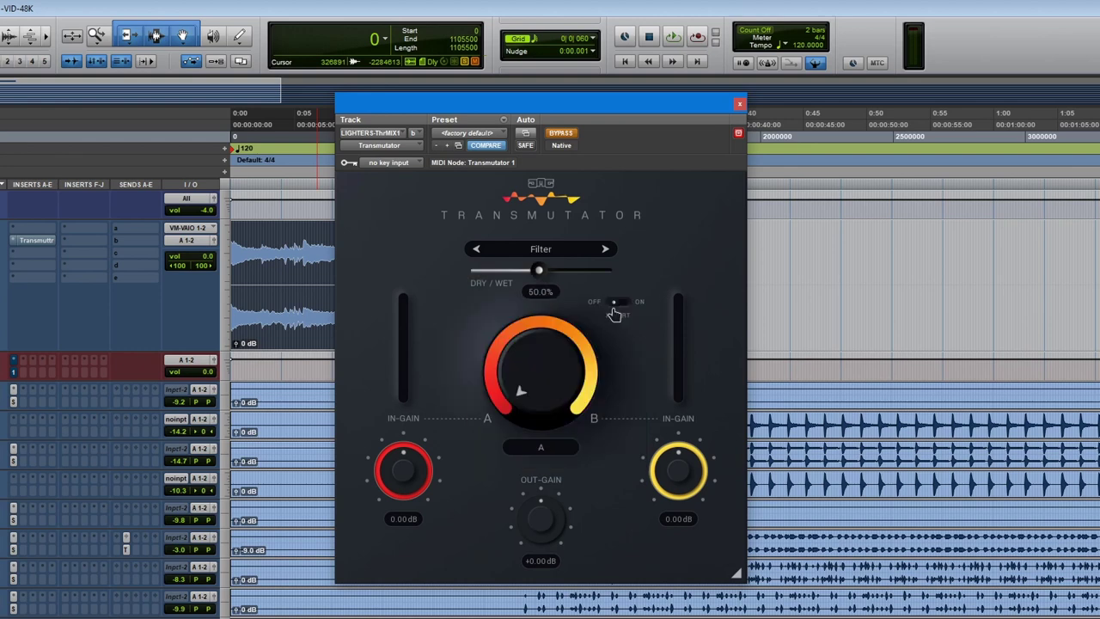
key("ctrl+z")
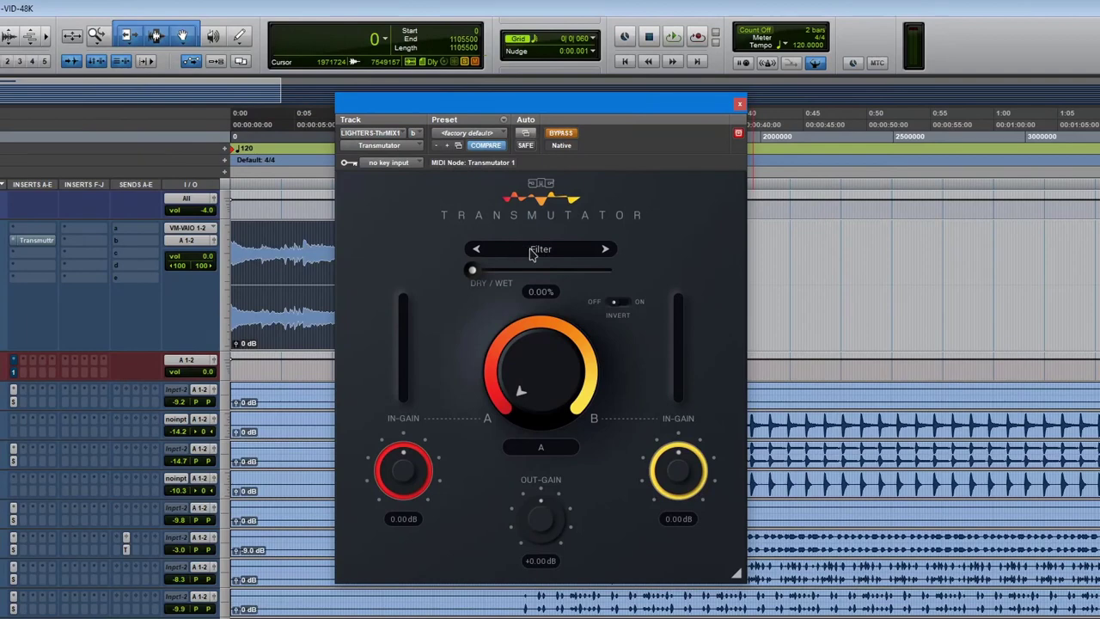
Browse the effect-mode list, then step through Spectrum and Morph back to Filter
left_click(582, 255)
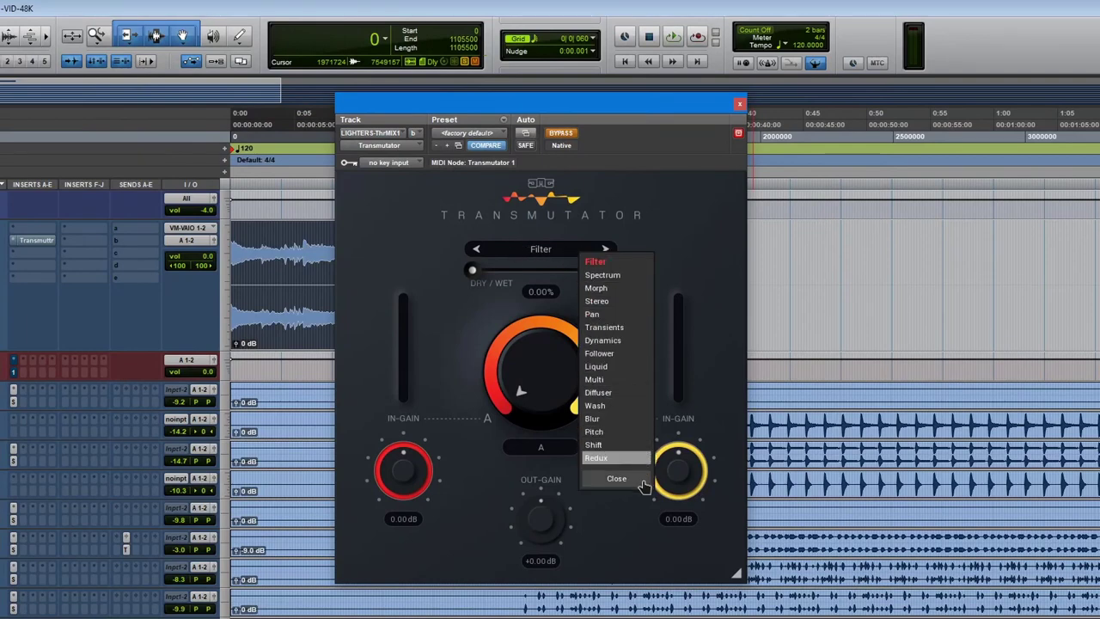
left_click(640, 478)
left_click(538, 251)
left_click(606, 255)
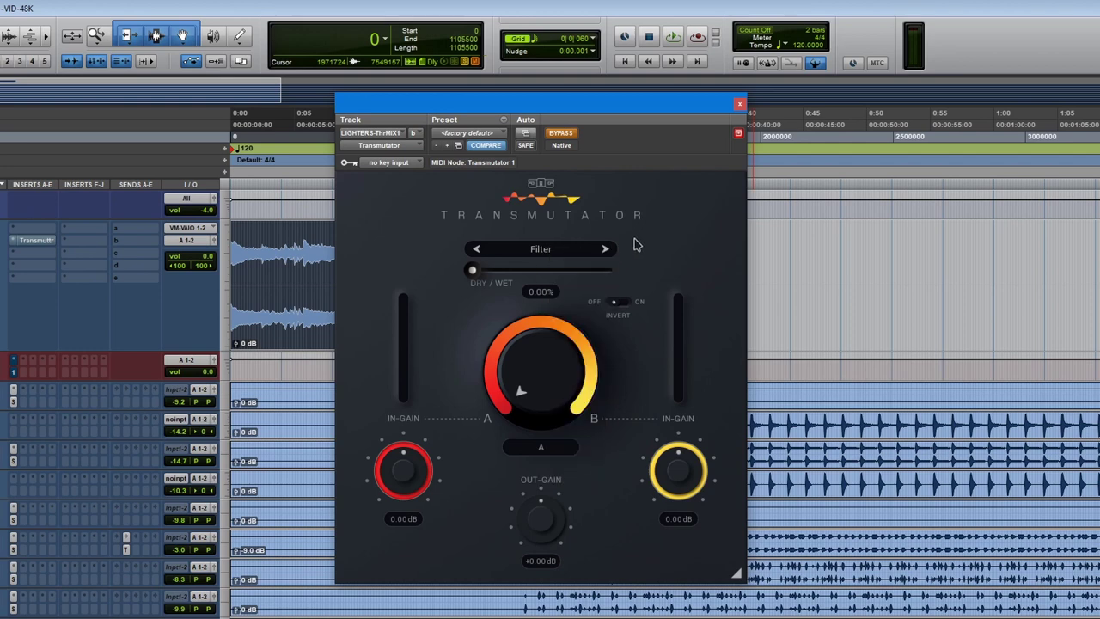
left_click(606, 249)
left_click(605, 249)
left_click(484, 250)
left_click(484, 250)
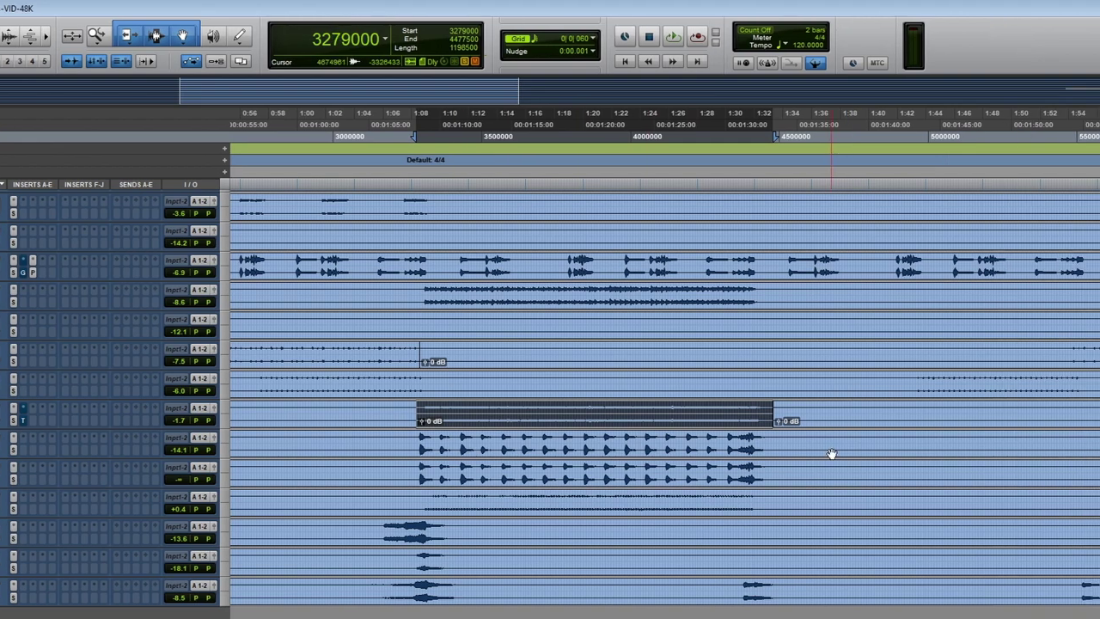
Start playback in the session's later section
key("space")
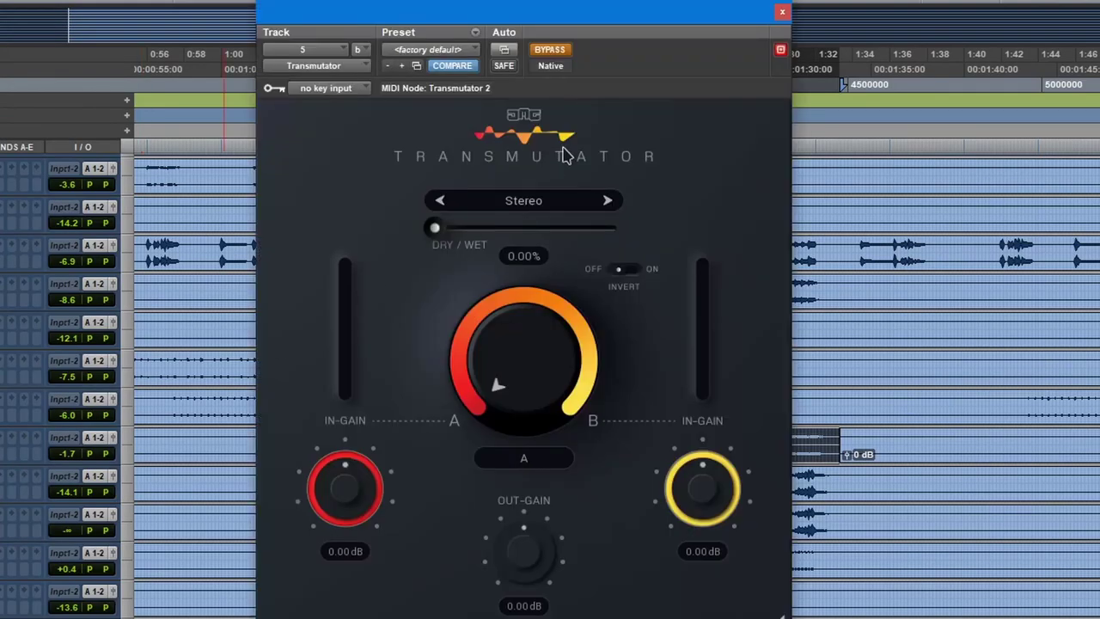
Take the second Transmutator out of bypass in Filter mode and start playback
left_click(549, 50)
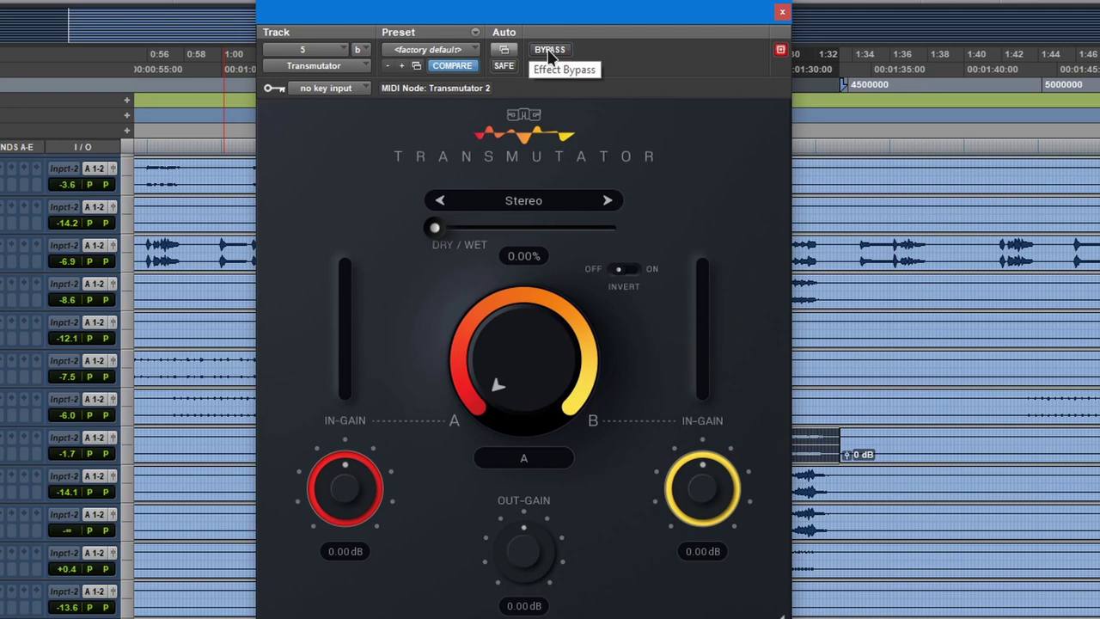
left_click(499, 204)
left_click(540, 210)
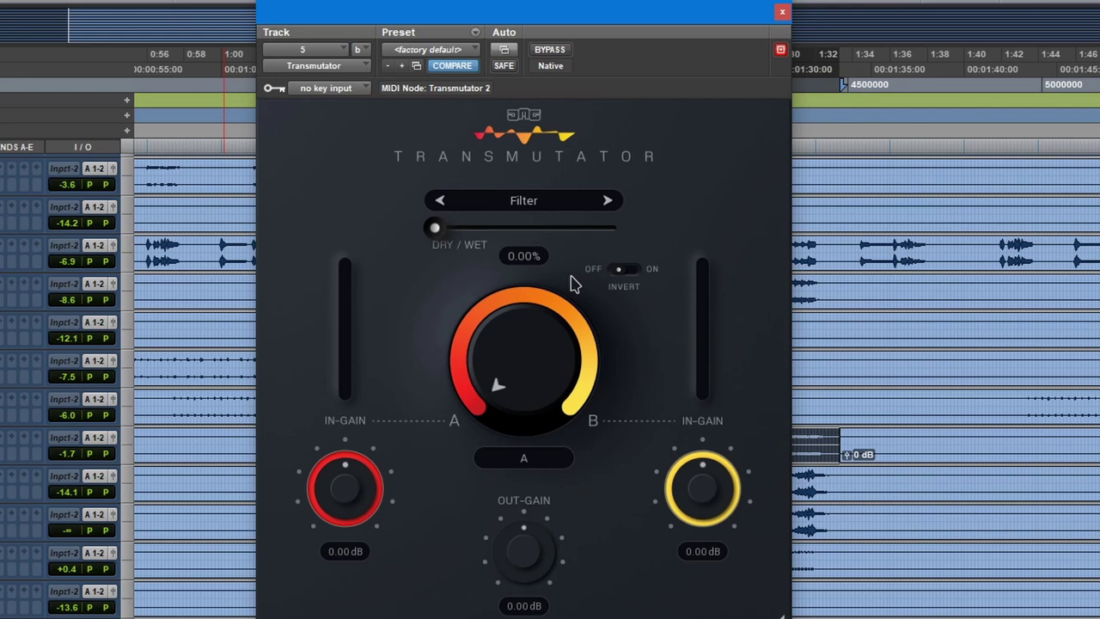
key("space")
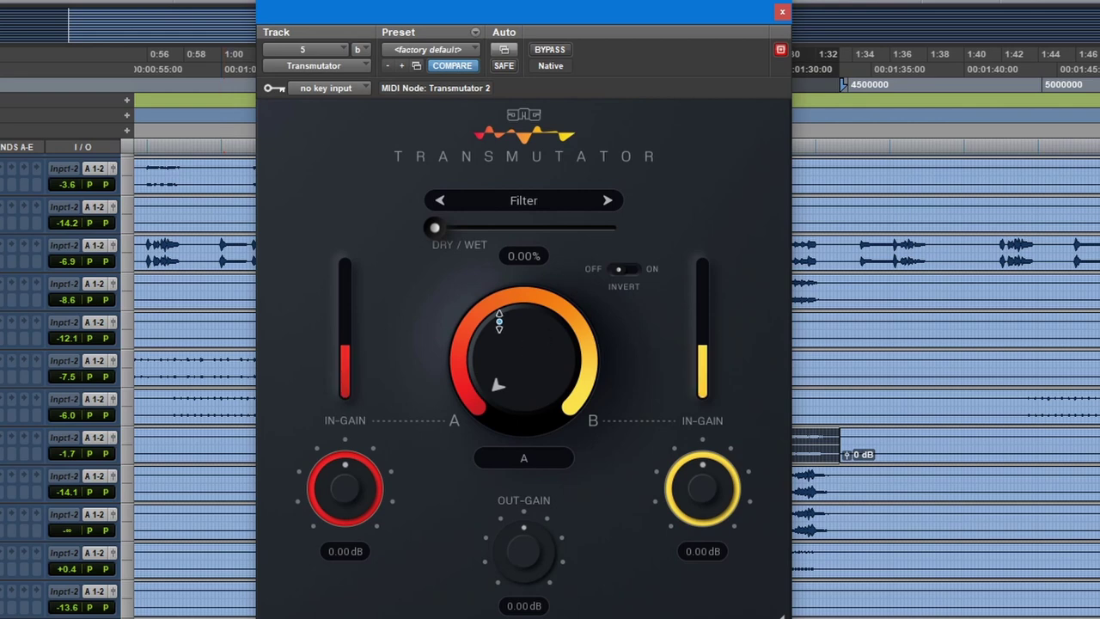
Set dry/wet to 50, blend 24% A / 76% B, and step to Spectrum mode
double_click(519, 255)
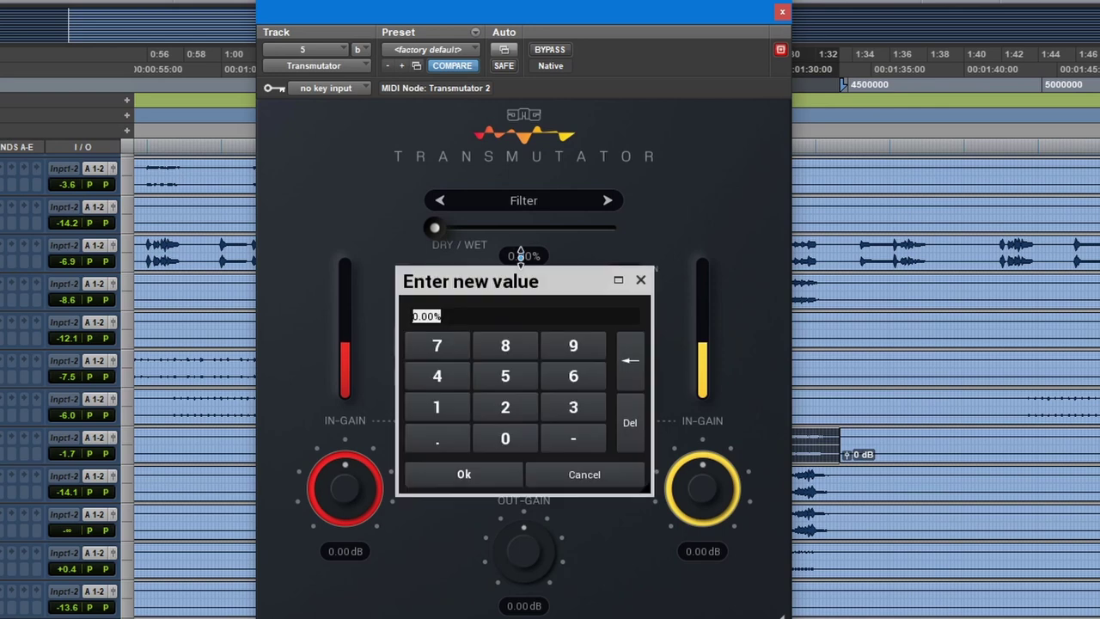
type("50")
key("Return")
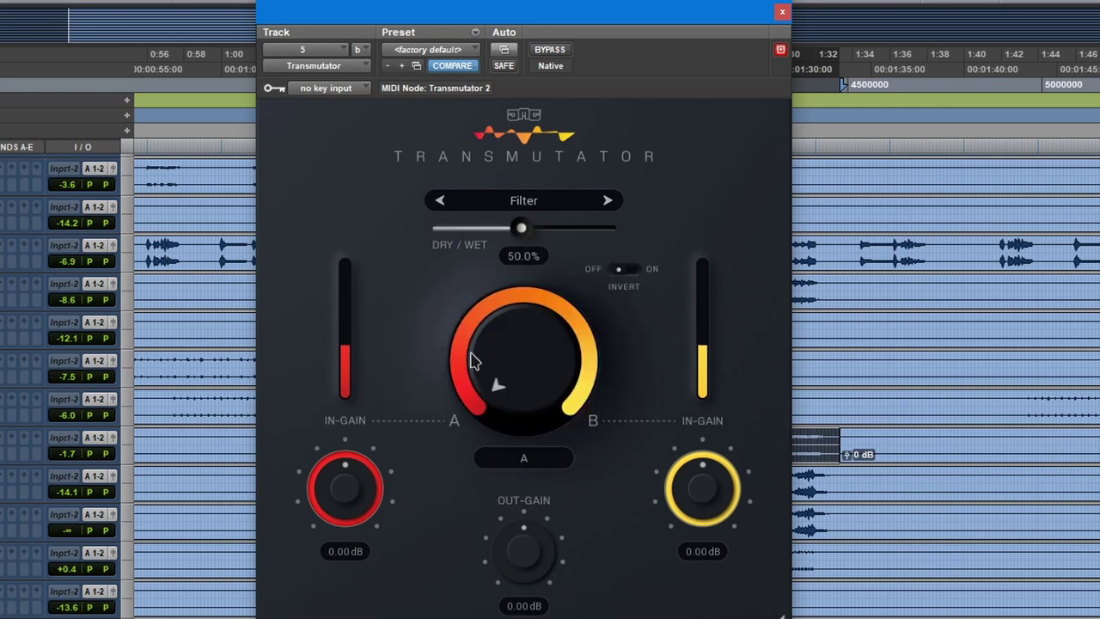
left_click_drag(489, 375, 488, 315)
left_click(607, 201)
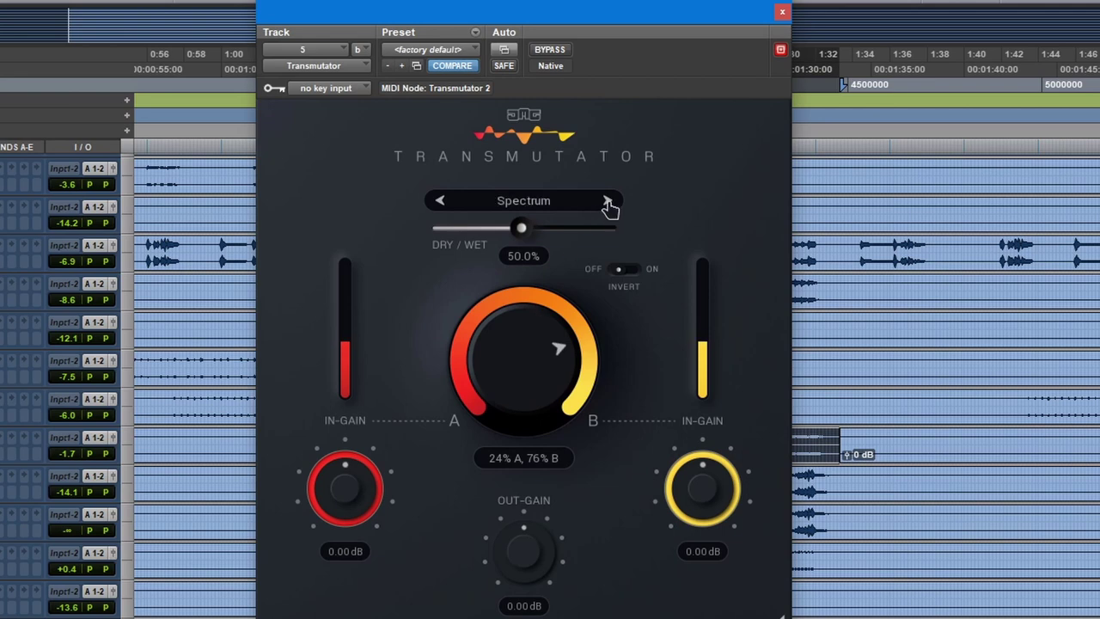
Step the effect mode through Morph, Stereo, Pan, Transients, Dynamics, Follower and Liquid
left_click(607, 202)
left_click(607, 202)
left_click(607, 202)
left_click(610, 207)
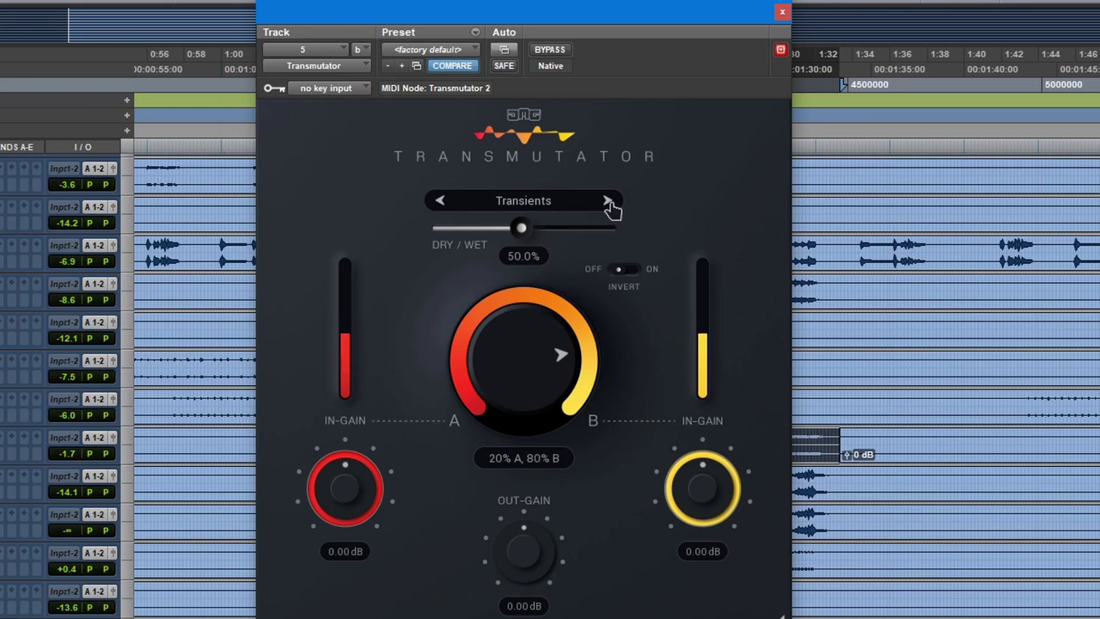
left_click(609, 203)
left_click(609, 202)
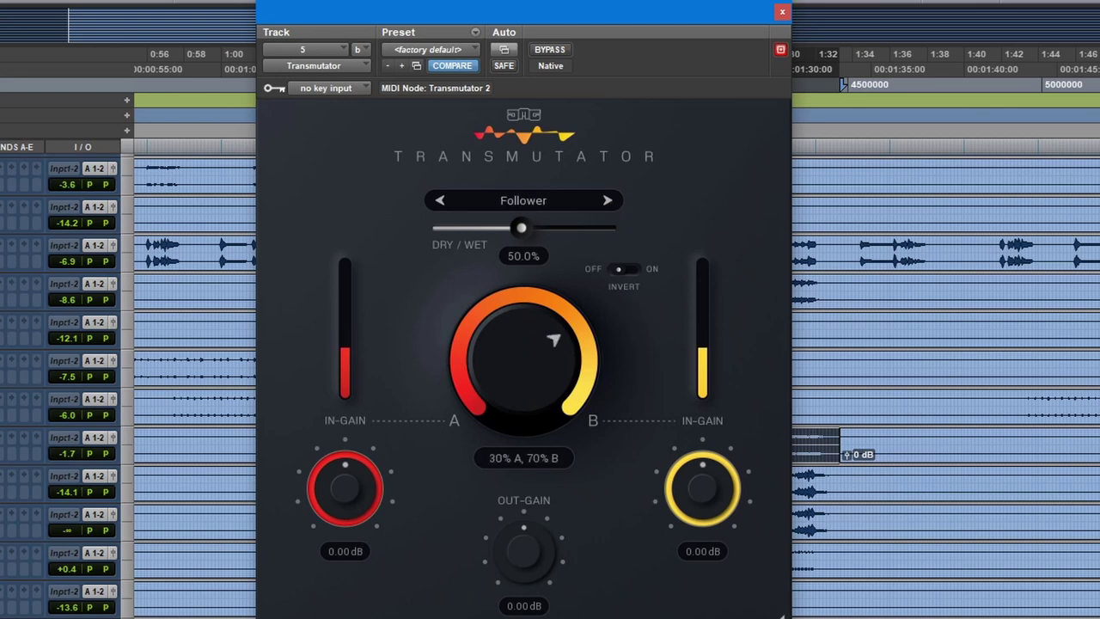
left_click(607, 201)
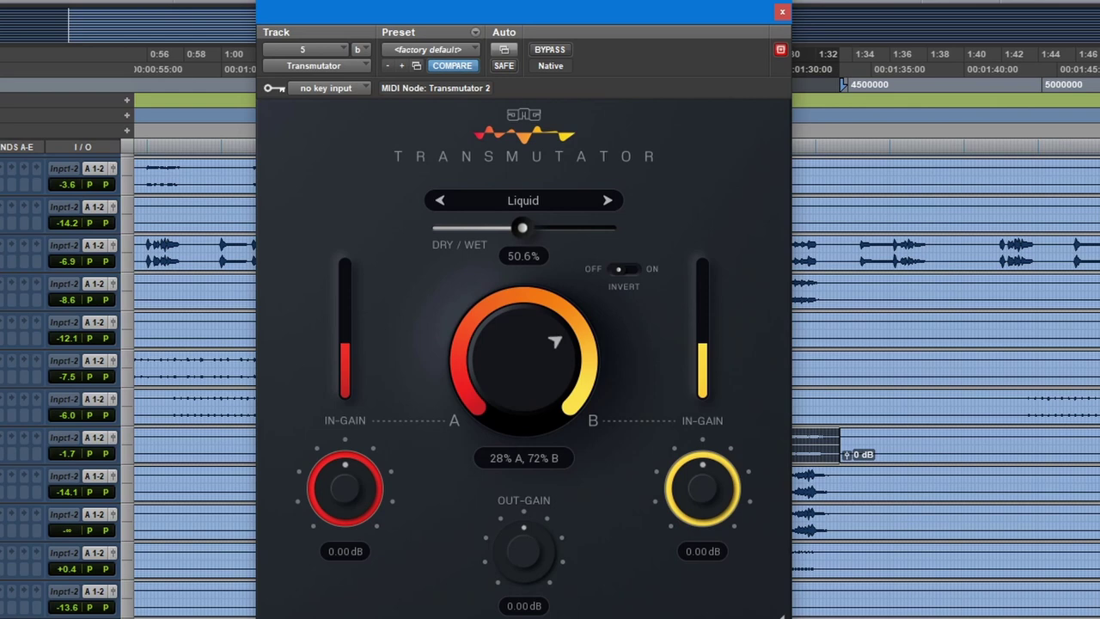
Raise dry/wet to 56.2%, step through Multi and Diffuser, lower to 46.0%, reach Wash
left_click_drag(521, 228, 555, 228)
left_click(607, 200)
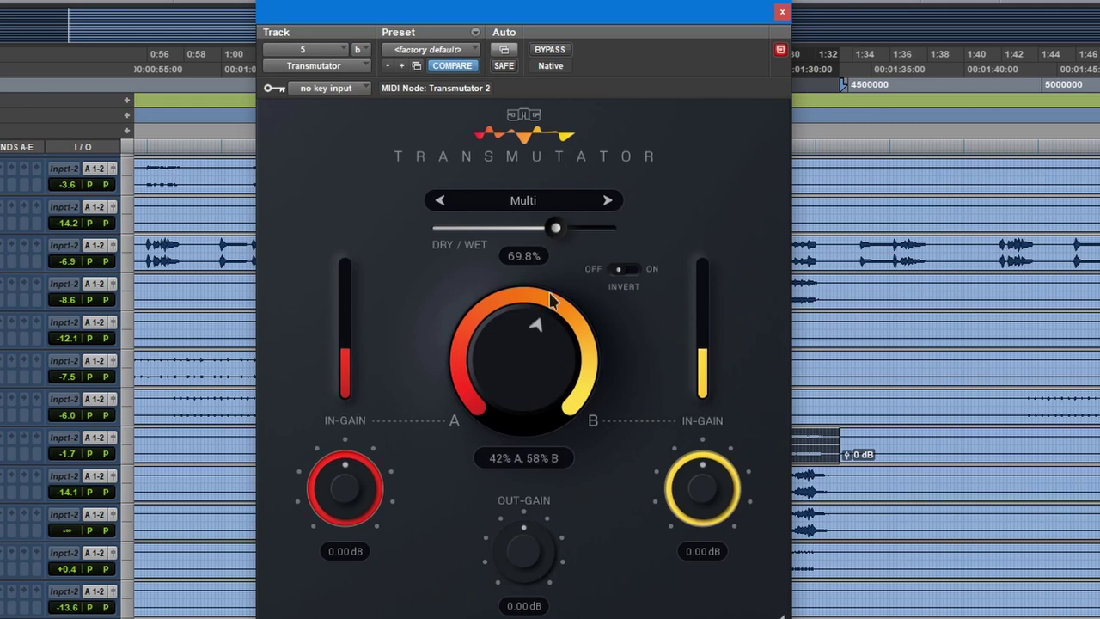
left_click(612, 206)
left_click_drag(554, 228, 581, 227)
left_click(610, 205)
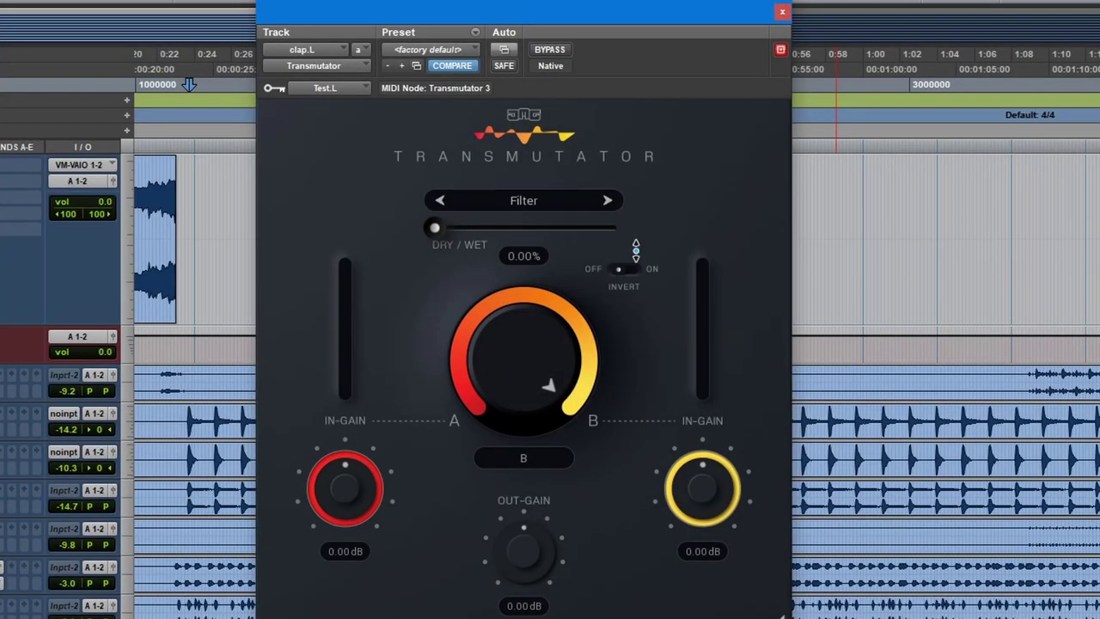
Play the keyed clap while sweeping the blend between A and B, ending at full A with playback running
key("space")
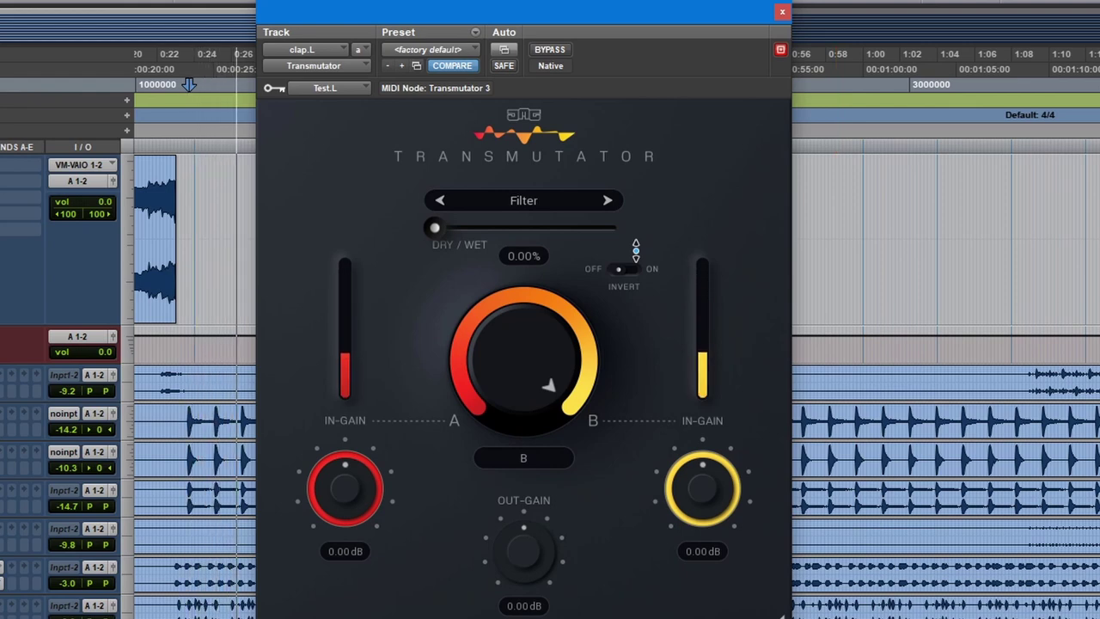
key("space")
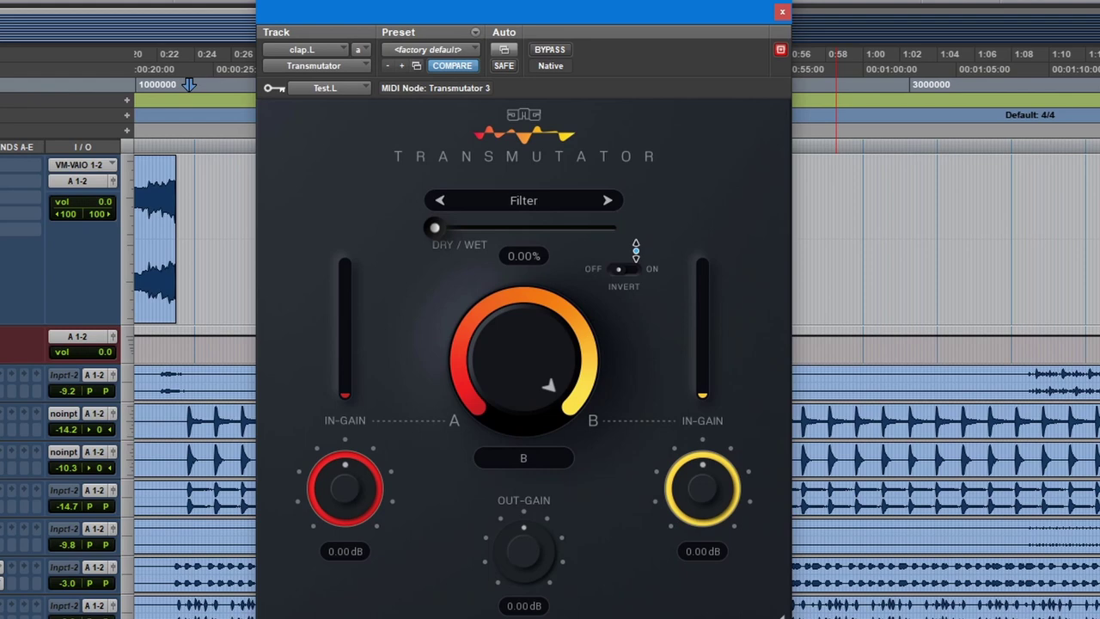
key("space")
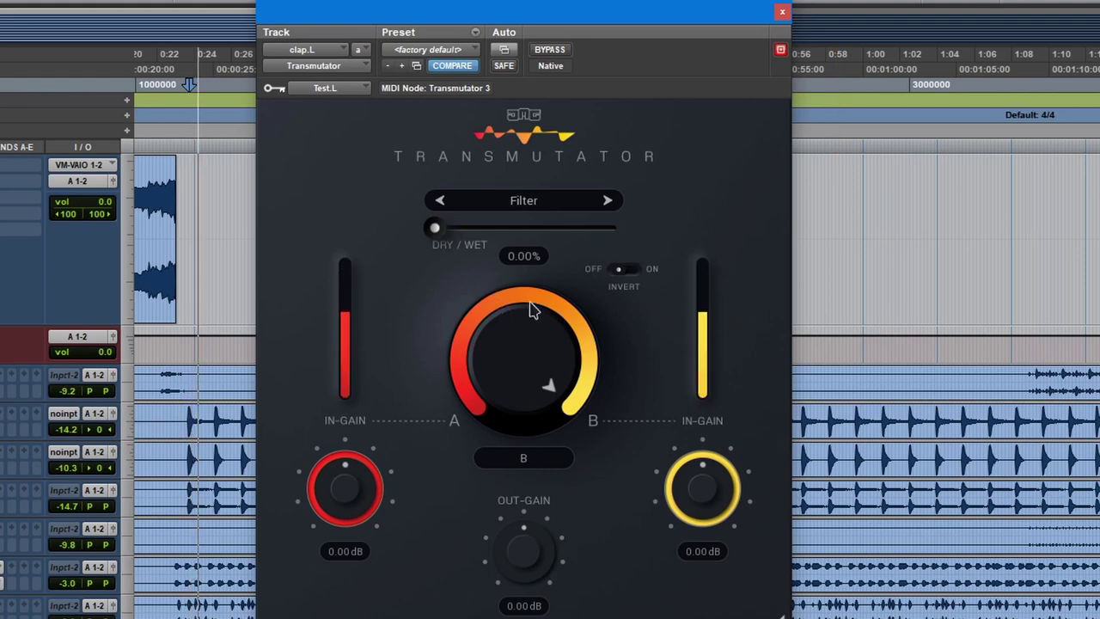
left_click_drag(540, 309, 541, 225)
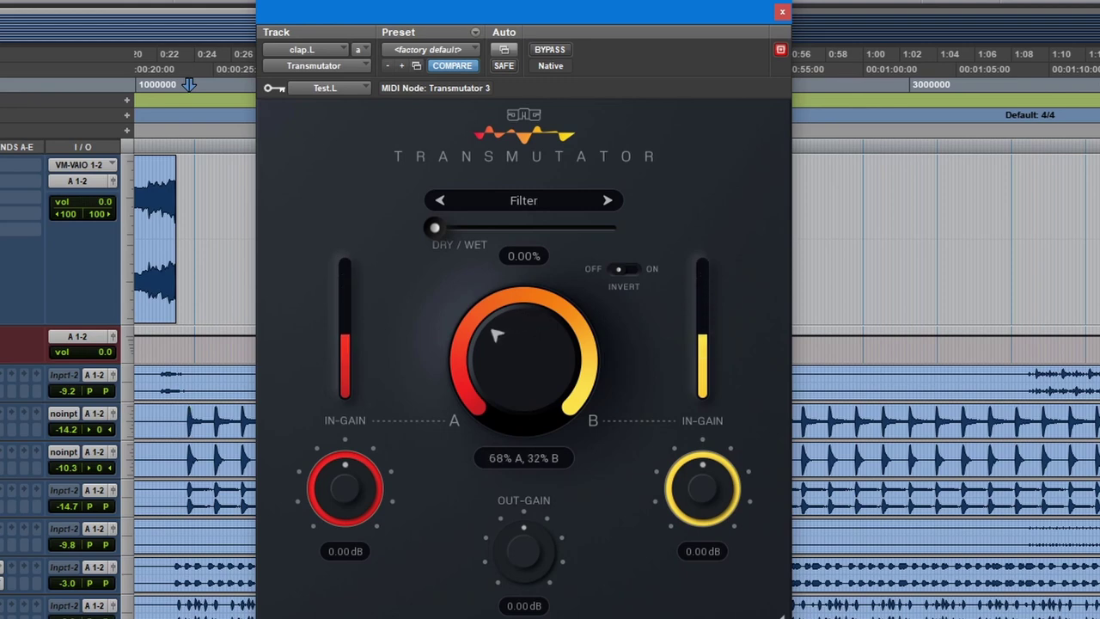
left_click_drag(497, 335, 496, 384)
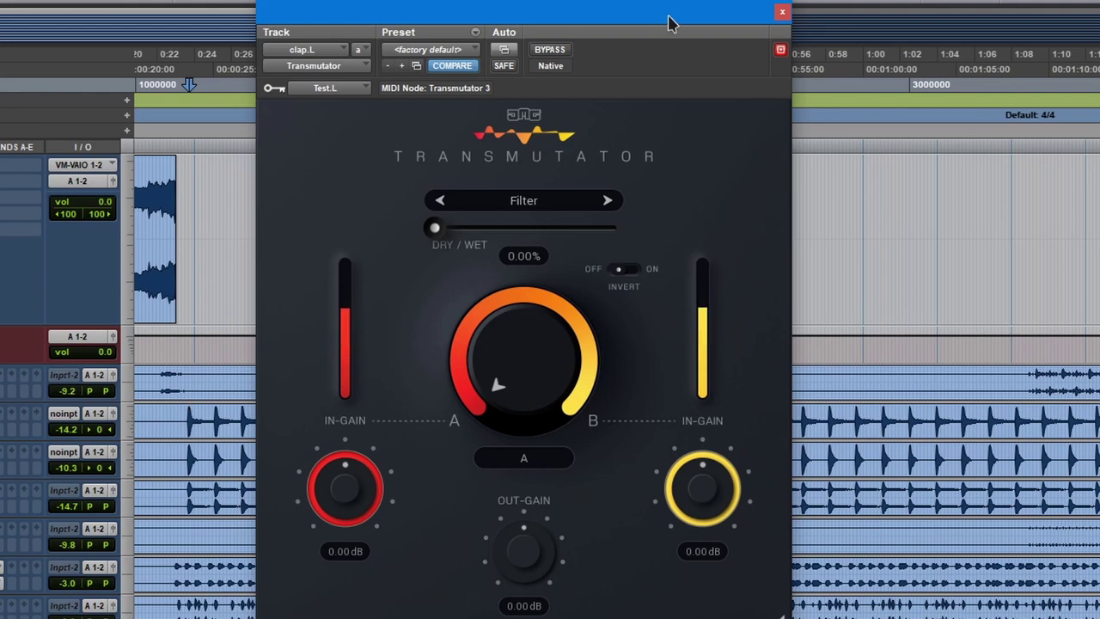
left_click_drag(534, 383, 535, 361)
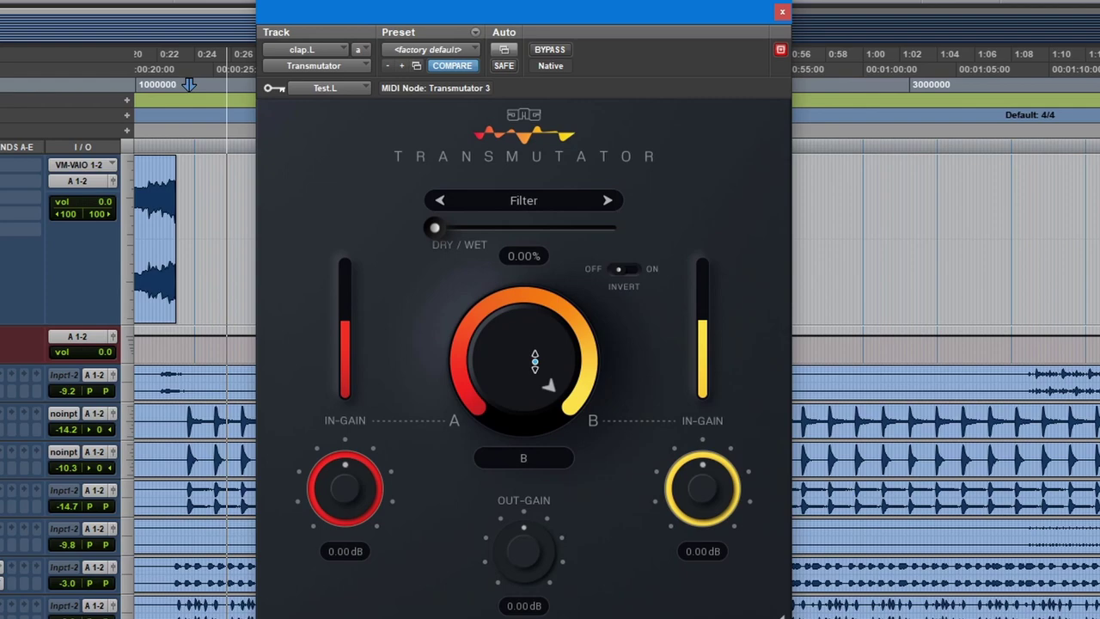
key("space")
left_click(534, 361, "alt")
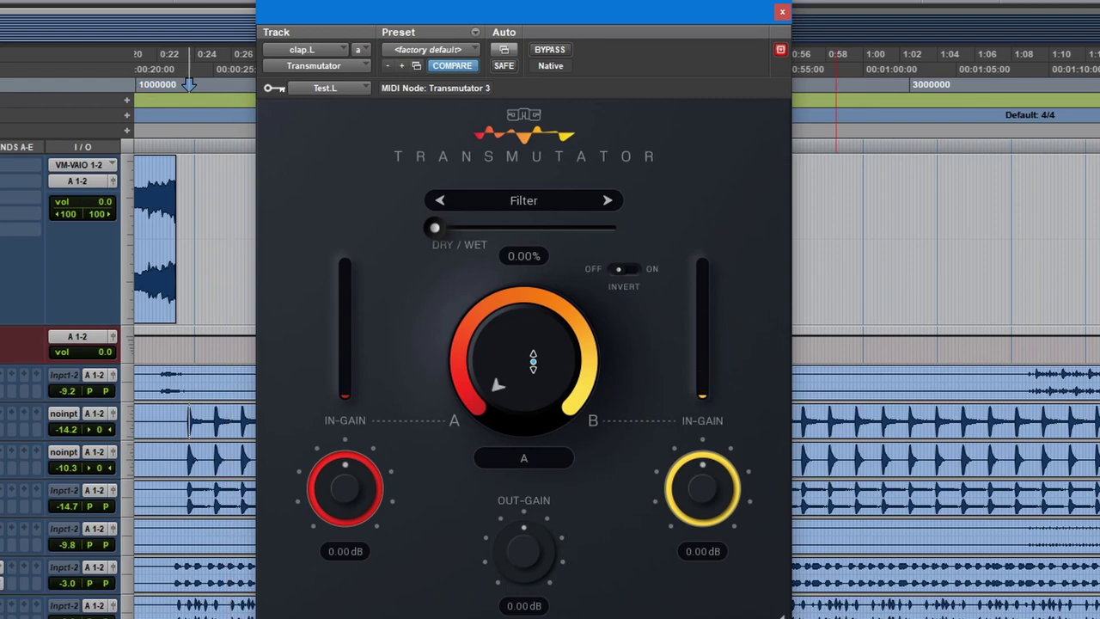
key("space")
Enter 50% dry/wet and switch the effect mode to Blur
double_click(435, 227)
type("50")
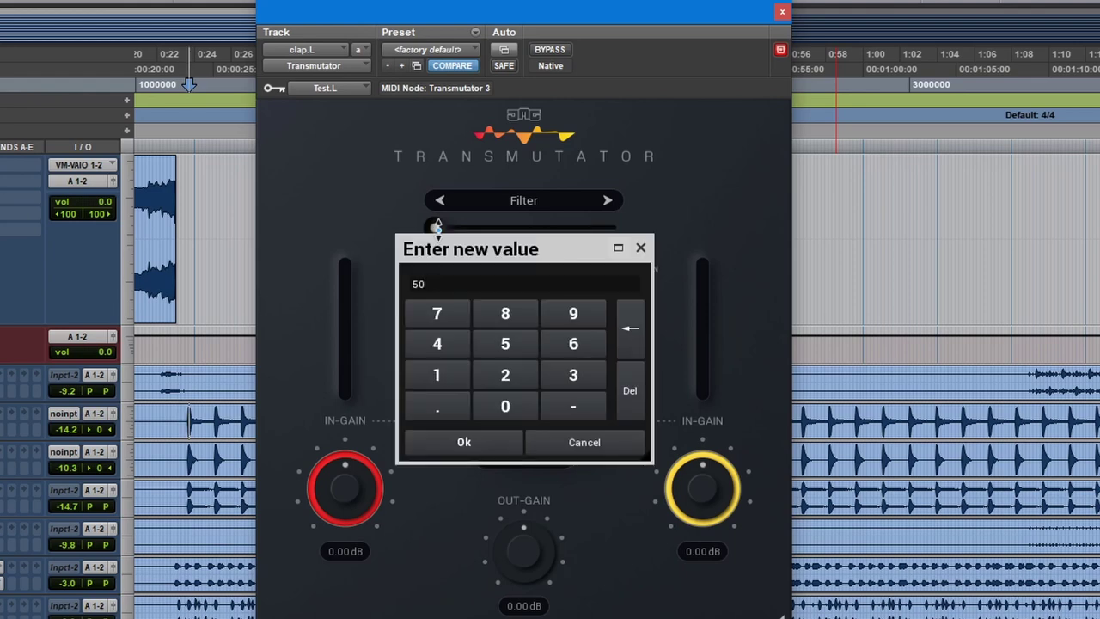
key("Return")
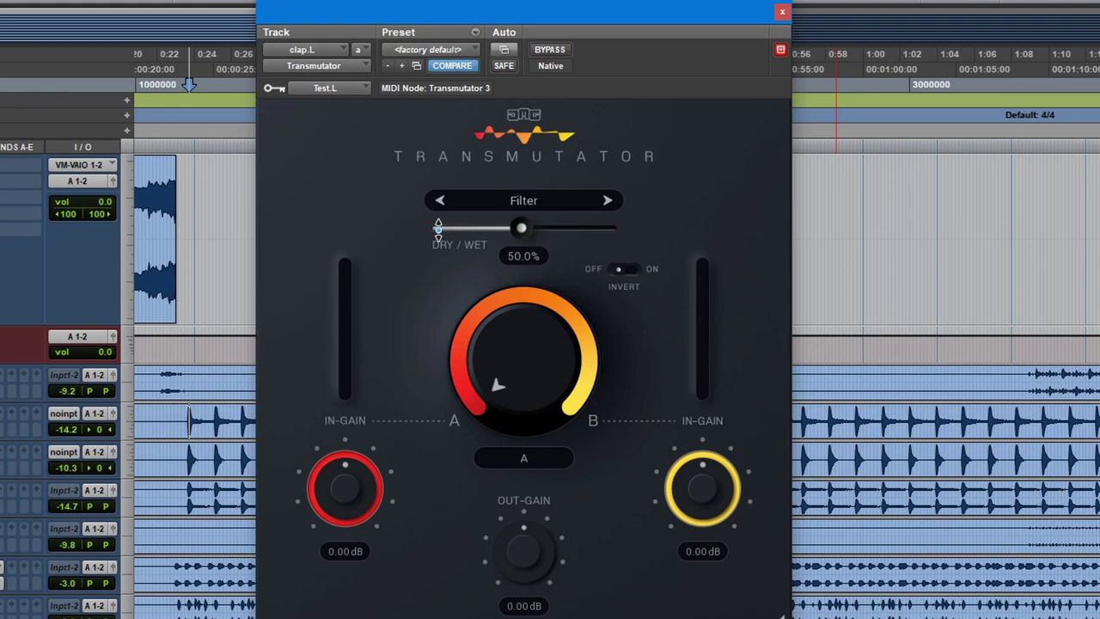
left_click(496, 210)
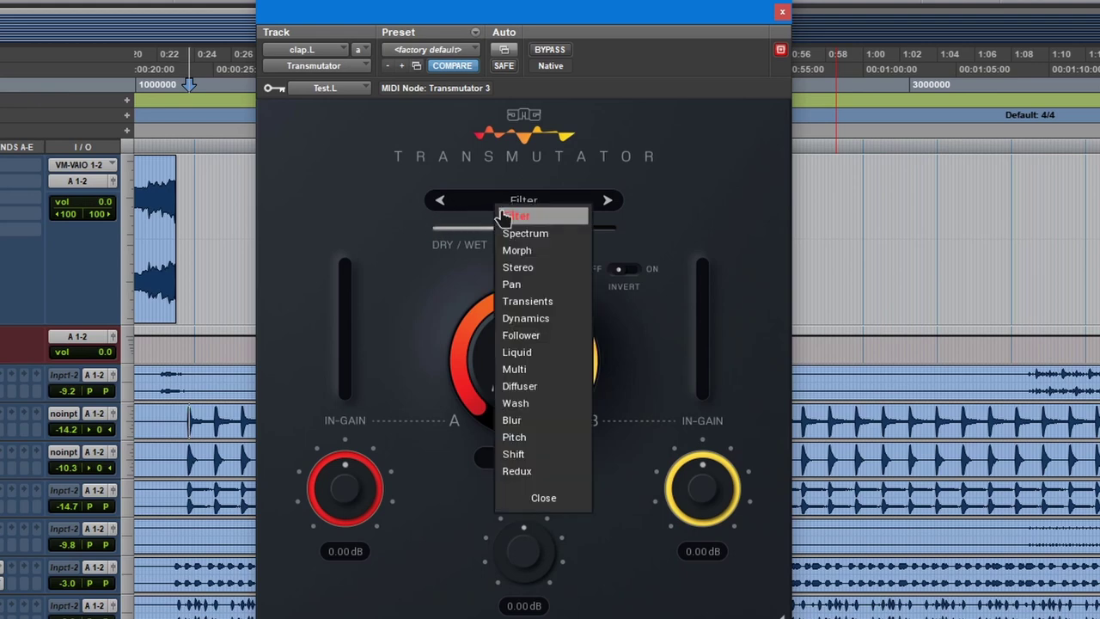
left_click(522, 421)
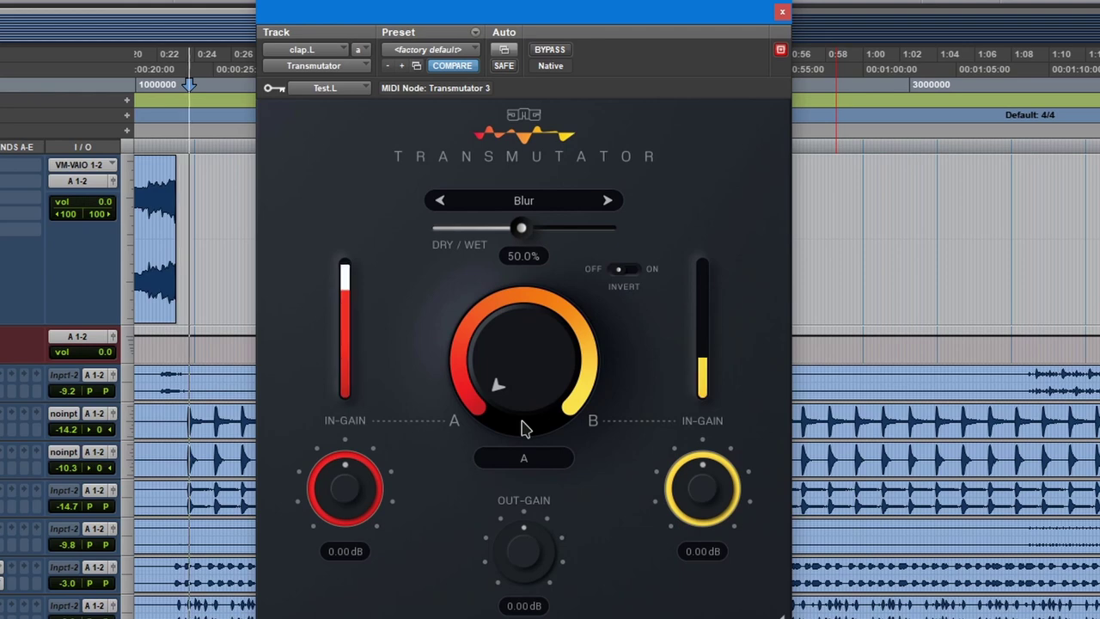
Adjust the blend toward B and raise dry/wet, ending near 77.6% wet, 42% A / 58% B
left_click_drag(526, 428, 522, 337)
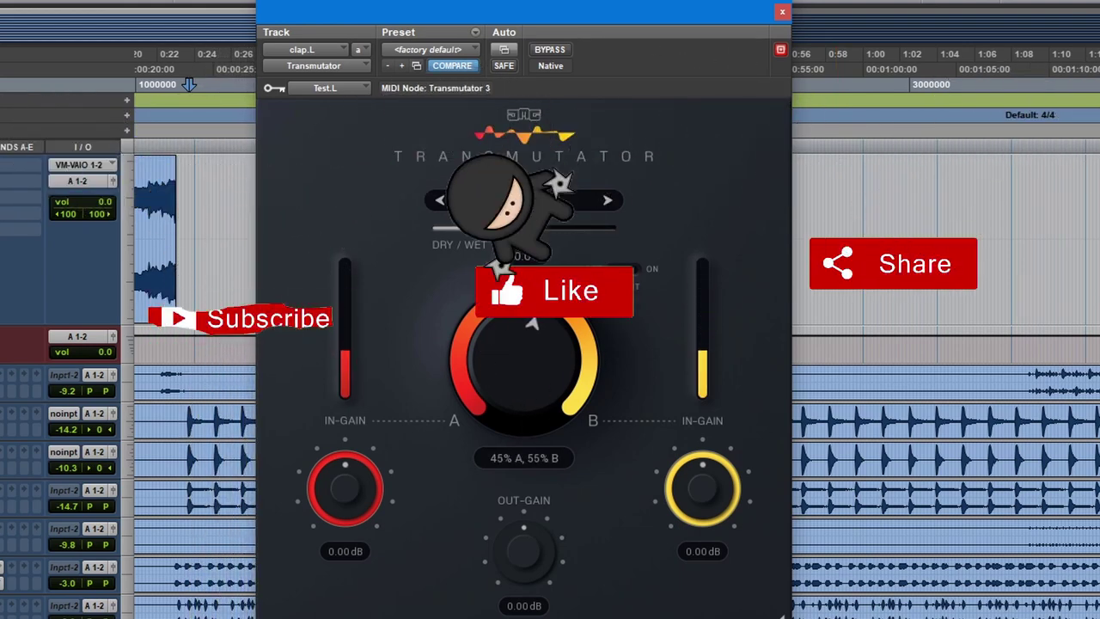
left_click_drag(521, 228, 569, 228)
mouse_move(494, 404)
left_mouse_down()
mouse_move(489, 356)
mouse_move(489, 399)
left_mouse_up()
left_click_drag(533, 357, 533, 361)
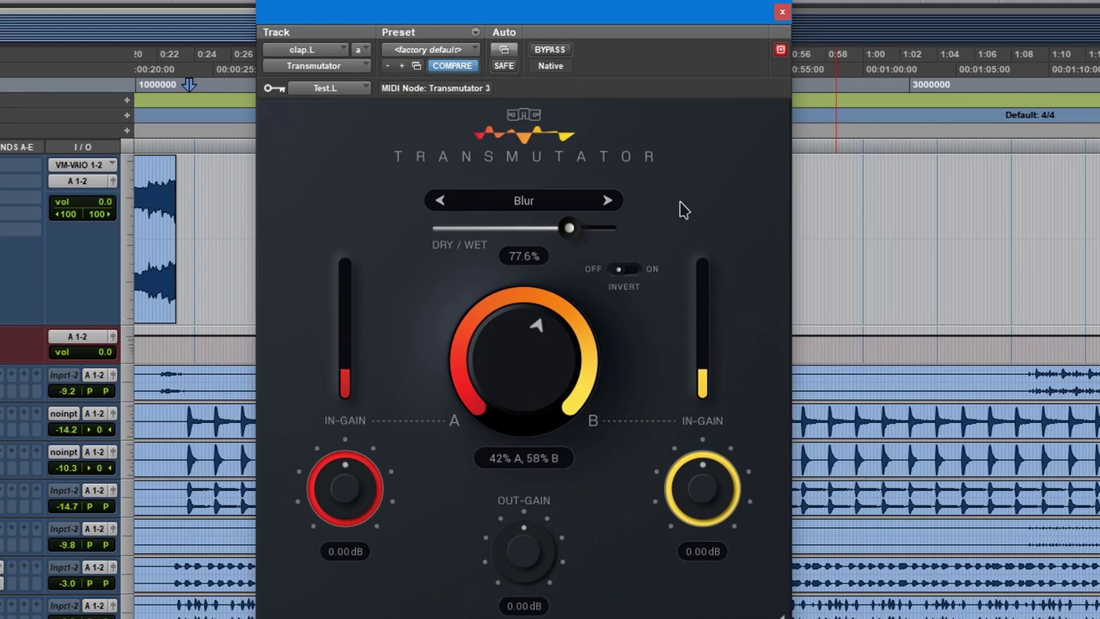
Restart playback, set dry/wet to 100%, switch to Pan mode and blend 49% A / 51% B
key("space")
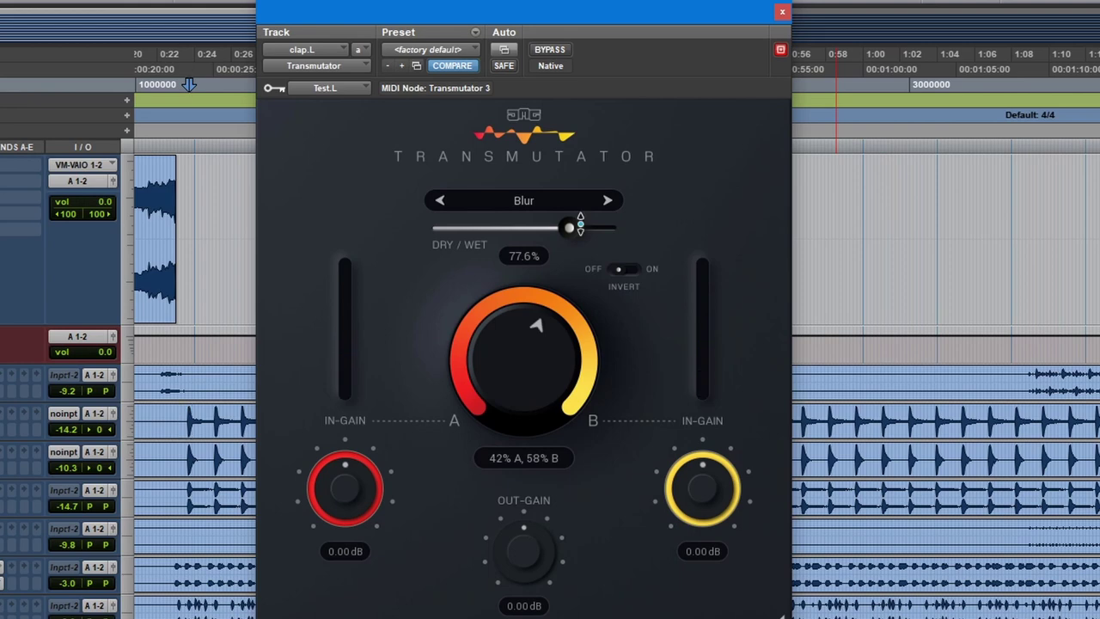
key("space")
left_click(567, 226, "alt")
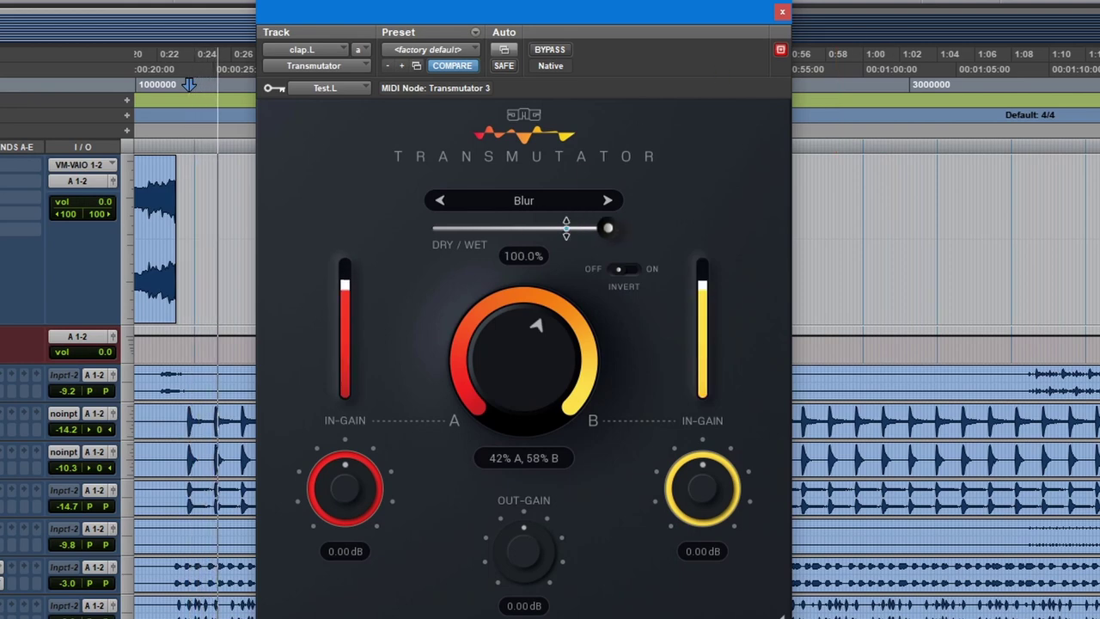
left_click(523, 200)
left_click(503, 285)
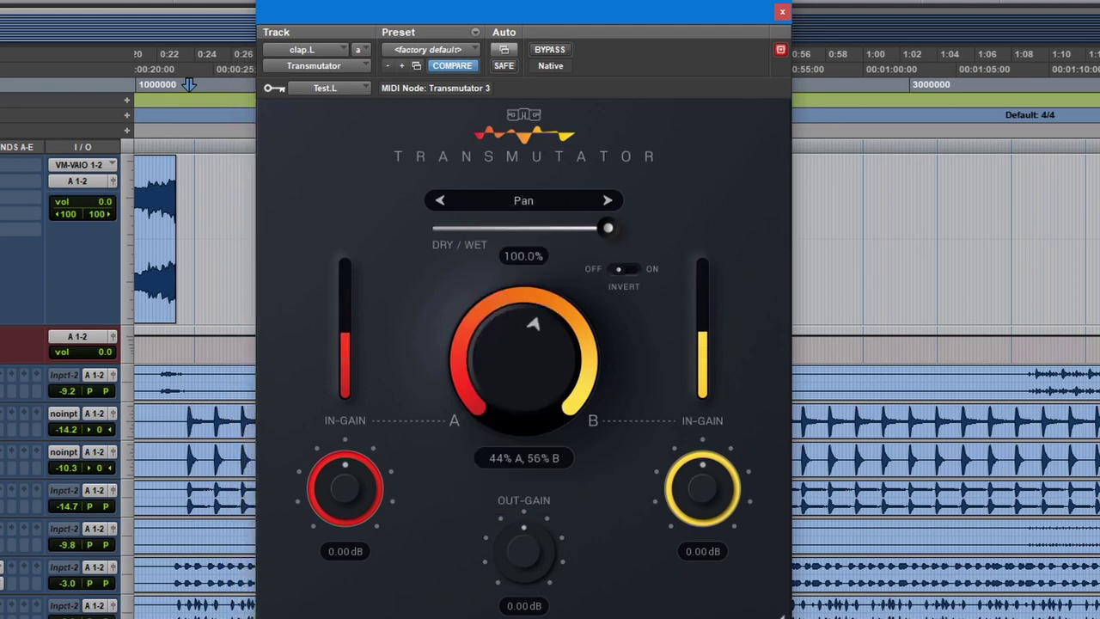
left_click_drag(504, 292, 504, 305)
Switch to Morph with invert on, sweep the blend, and finish fully wet at 50% A / 50% B
left_click(523, 200)
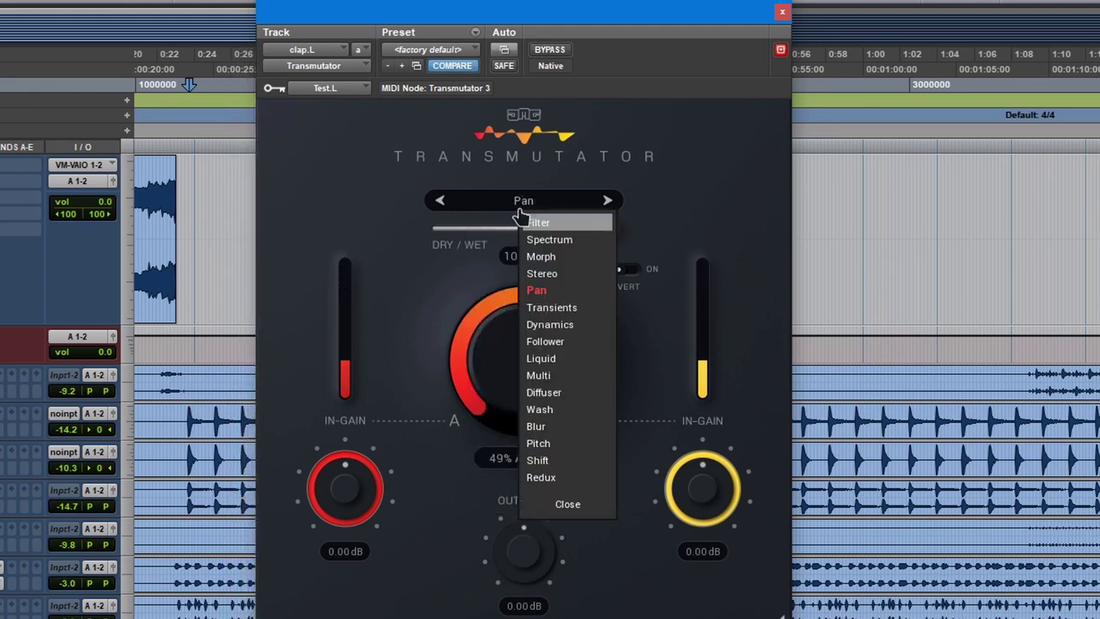
left_click(544, 254)
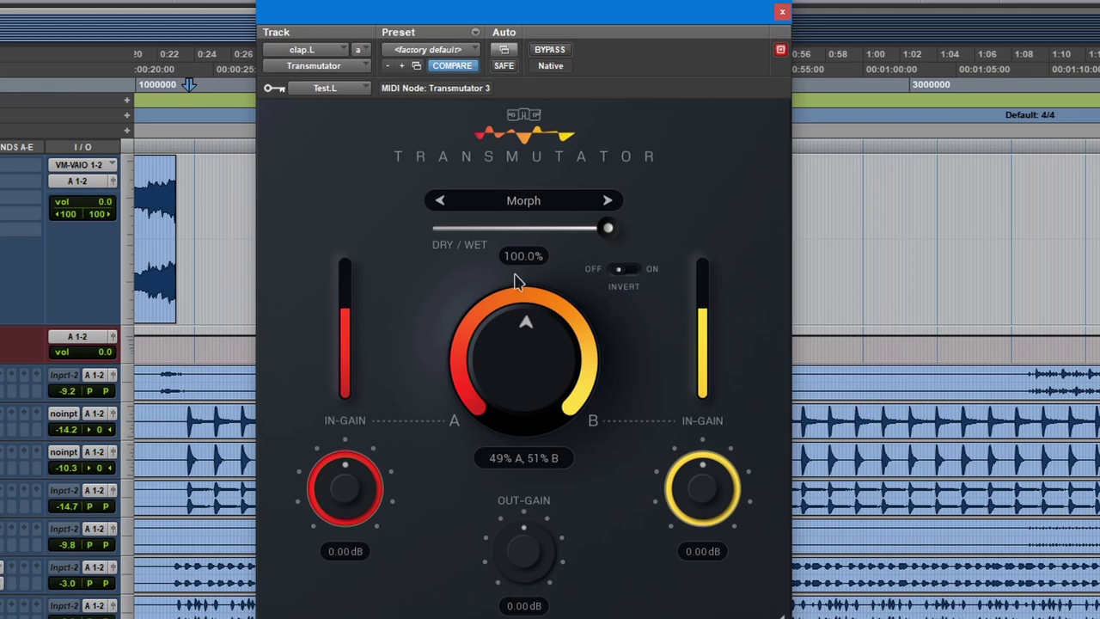
left_click(623, 271)
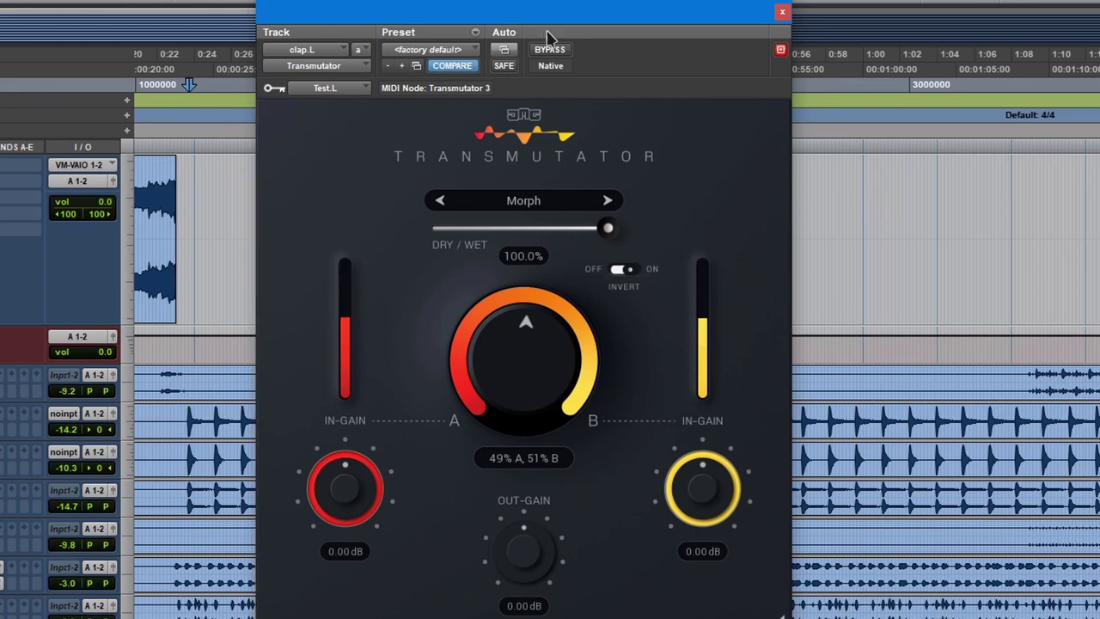
left_click_drag(574, 368, 496, 385)
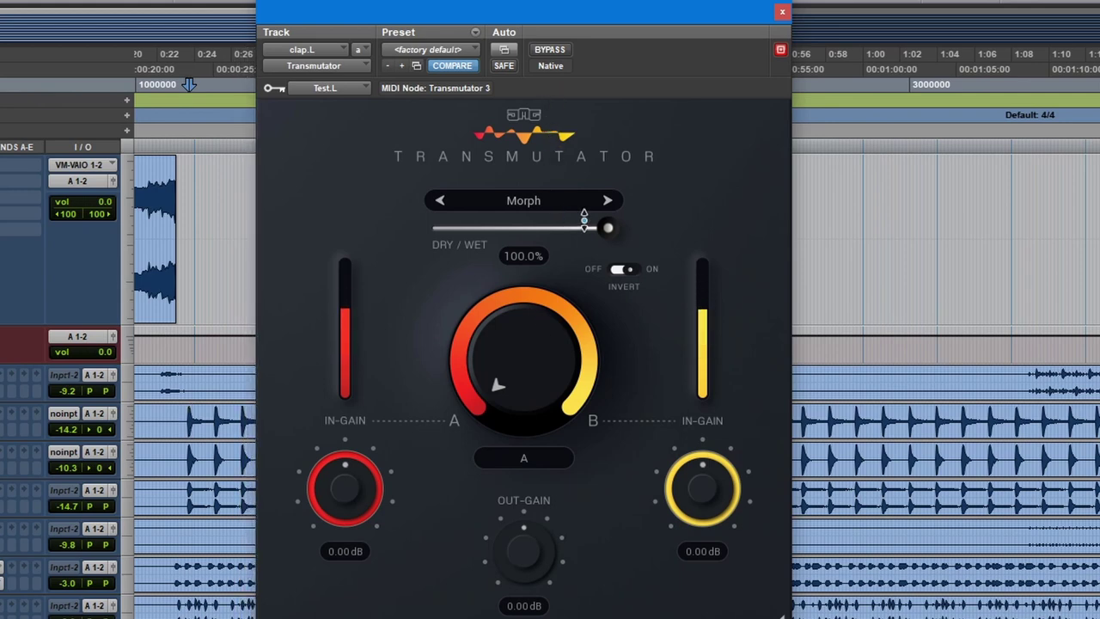
left_click_drag(606, 228, 602, 227)
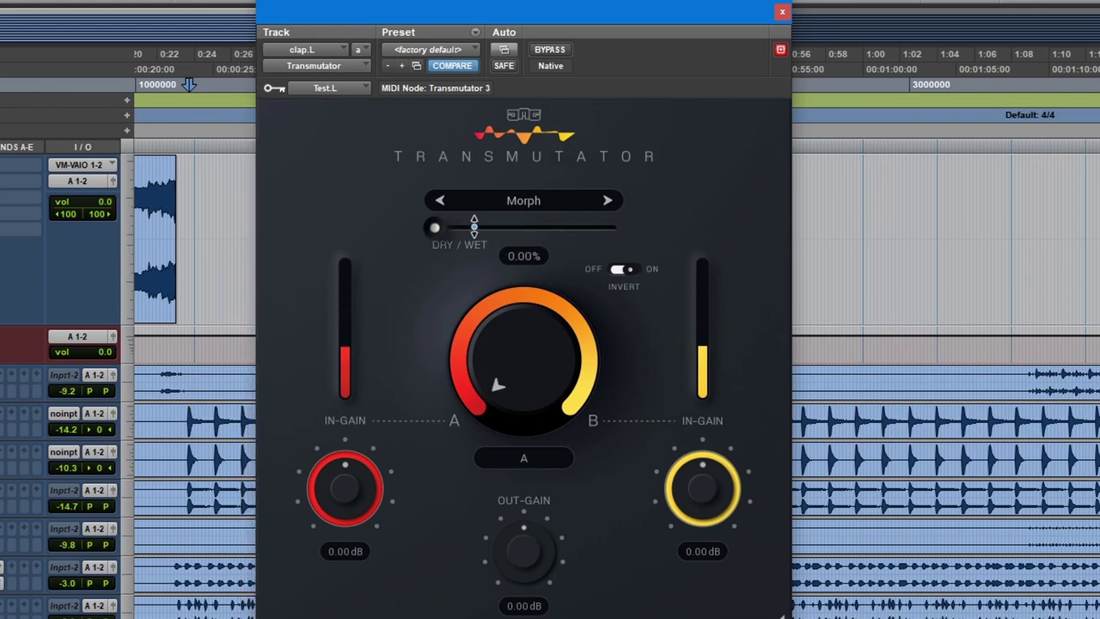
left_click_drag(456, 225, 608, 227)
left_click_drag(472, 311, 471, 274)
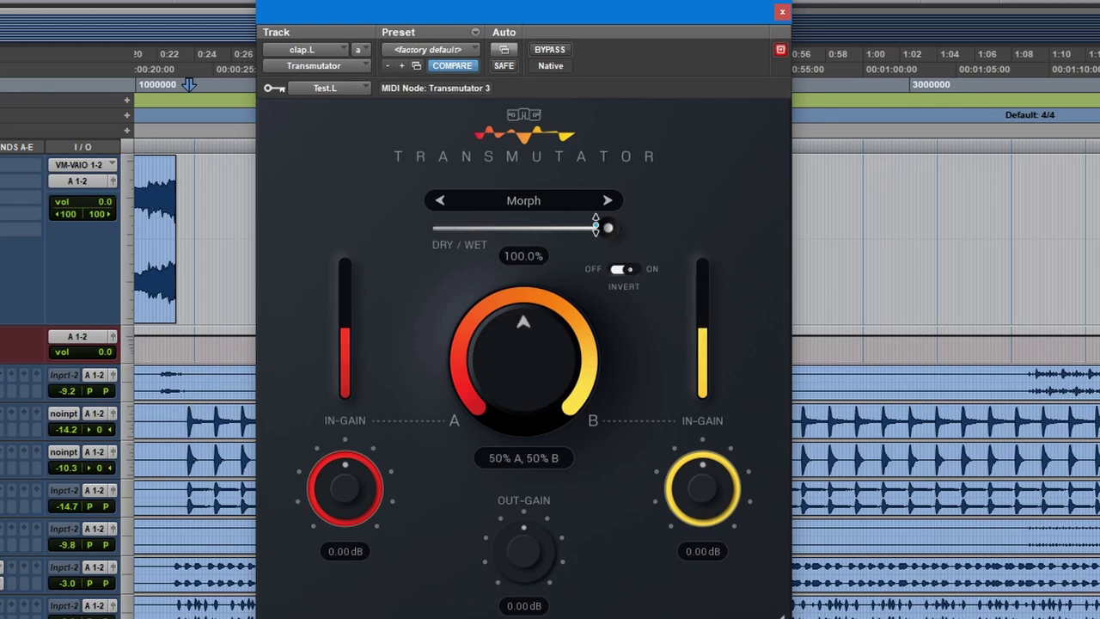
left_click(564, 204)
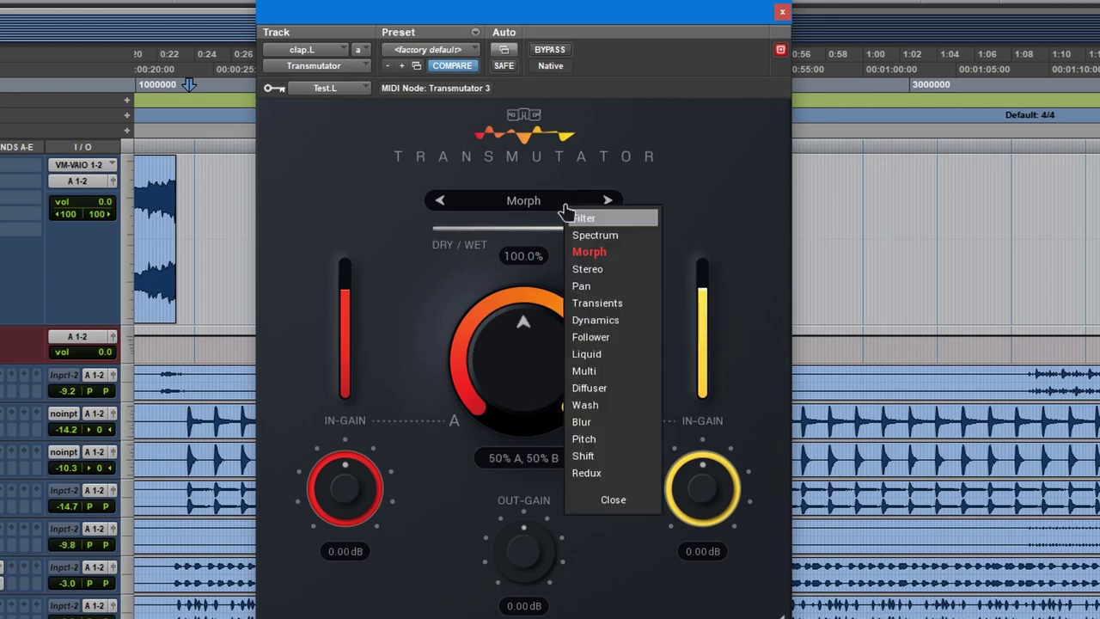
Try Redux mode, then settle on Shift mode with invert turned on
left_click(586, 473)
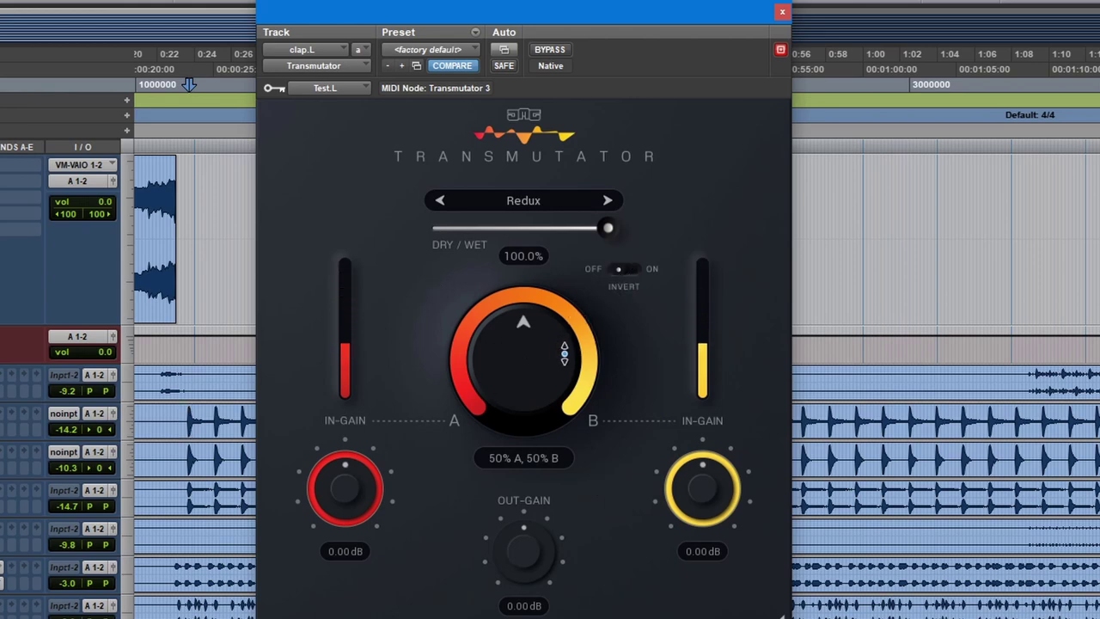
left_click(552, 206)
left_click(582, 457)
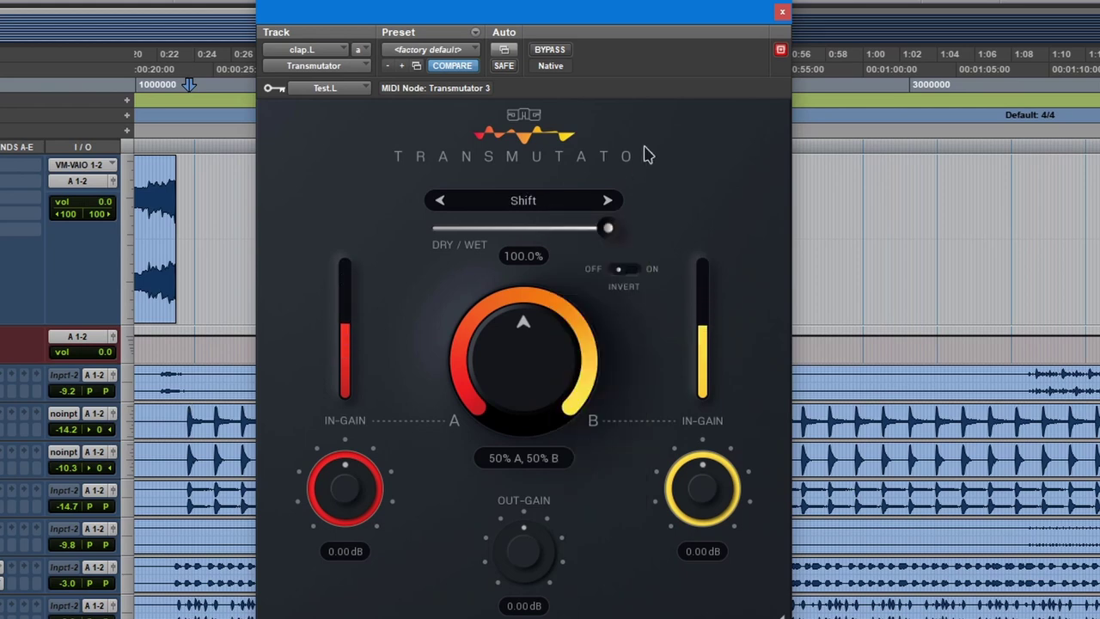
left_click(620, 272)
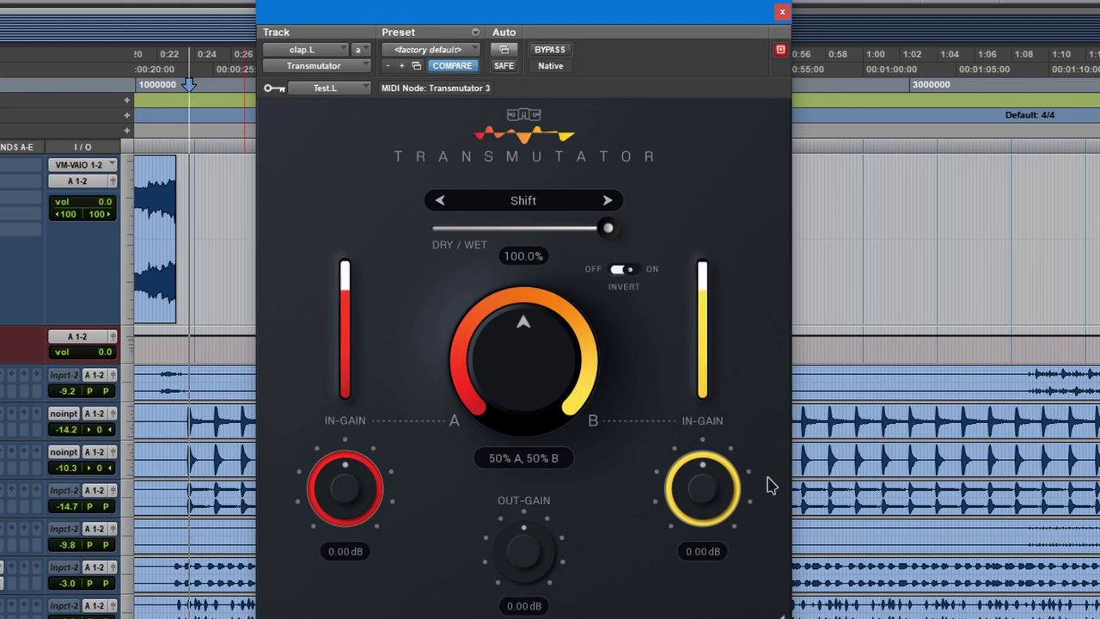
Lower the B input gain to -8.83 dB, then bring it back up to -4.22 dB
left_click_drag(713, 486, 713, 554)
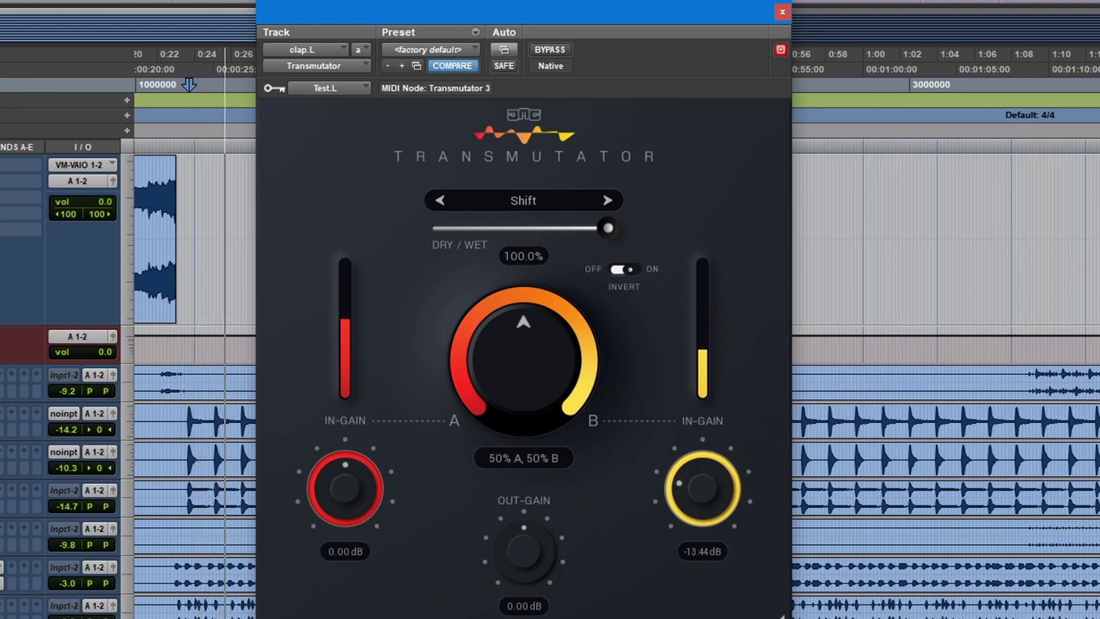
left_click_drag(704, 498, 739, 432)
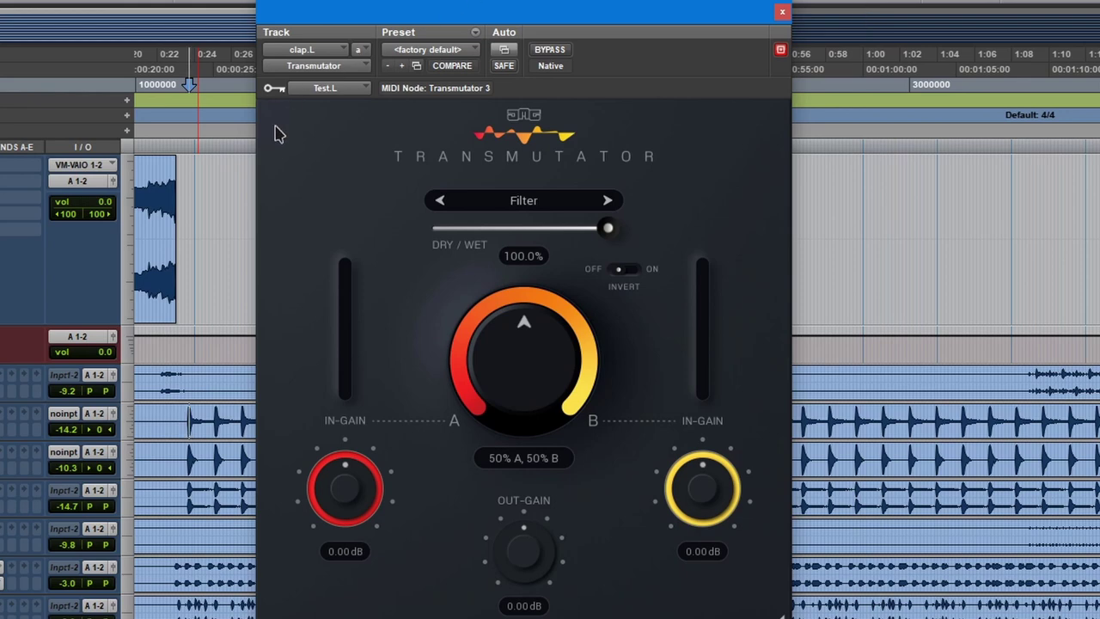
left_click(325, 88)
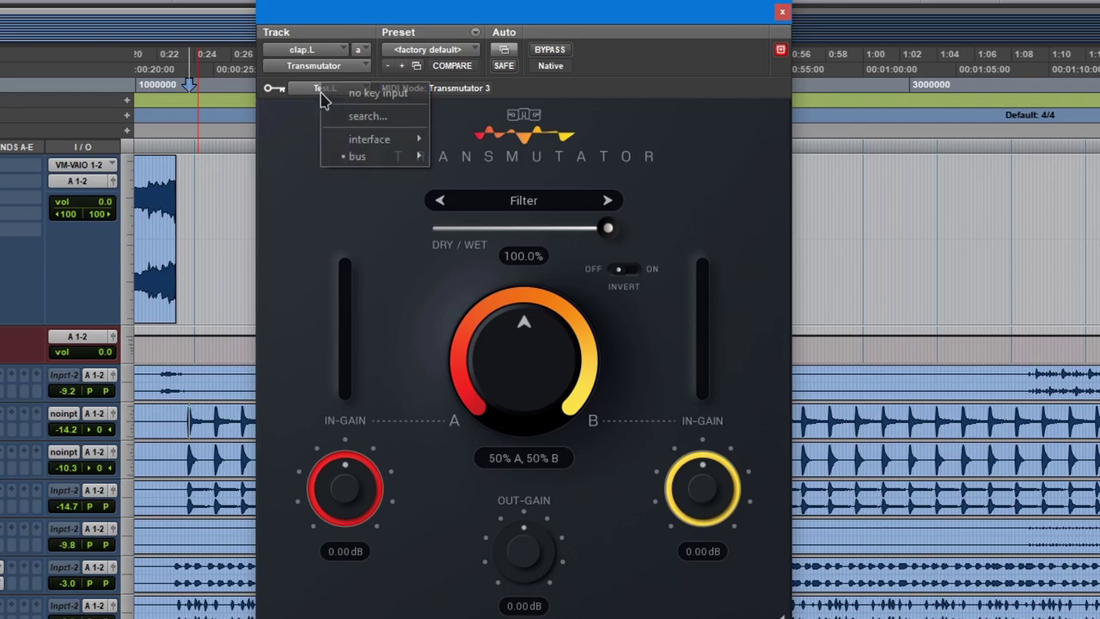
mouse_move(343, 159)
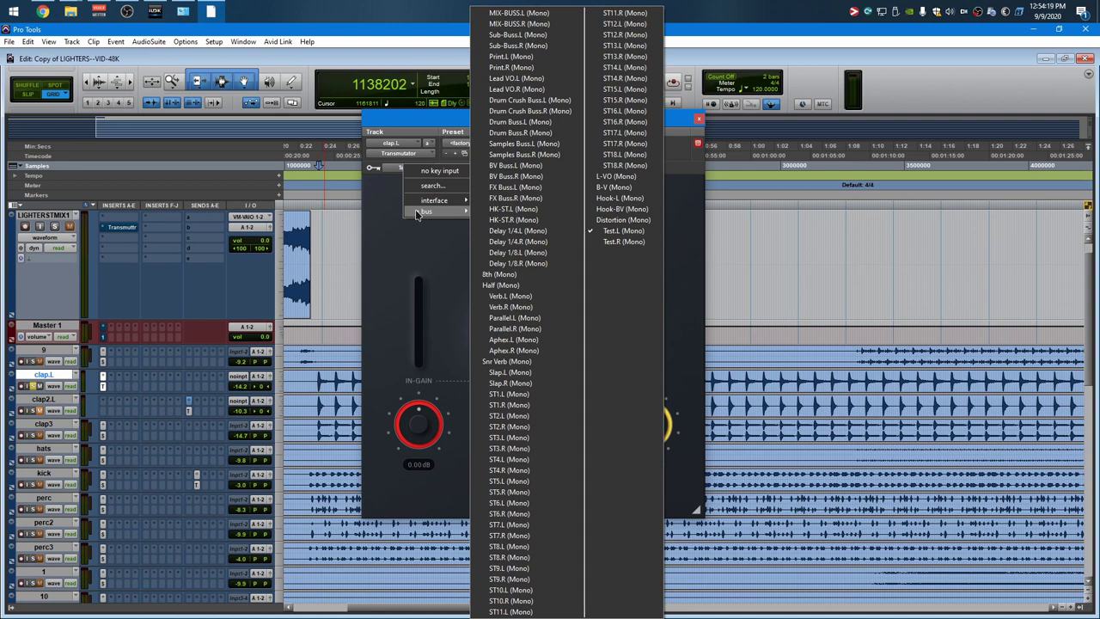
left_click(398, 260)
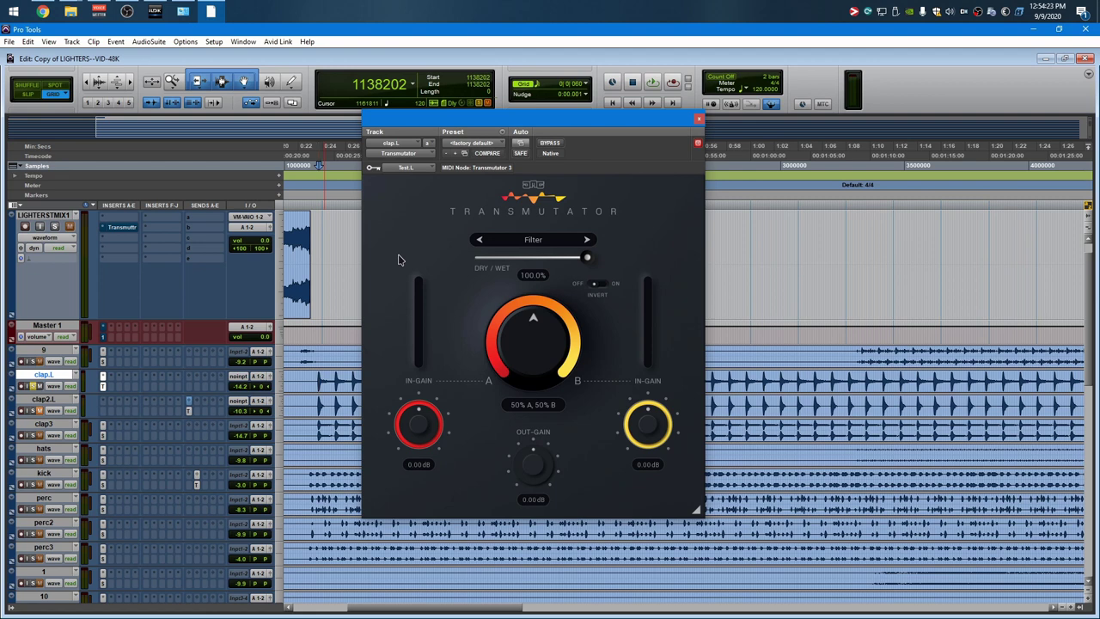